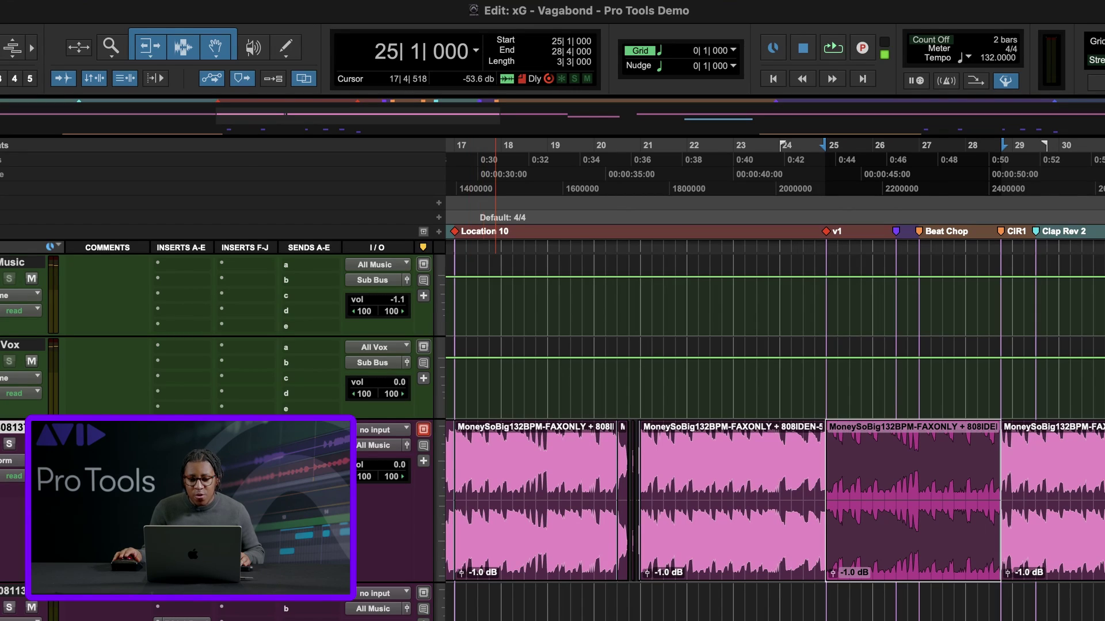
# - In System Settings, add a keyboard app shortcut for All Applications that assigns F17 to the Vari-Fi menu command
pyautogui.press('super+Tab')
pyautogui.press('super+Tab')
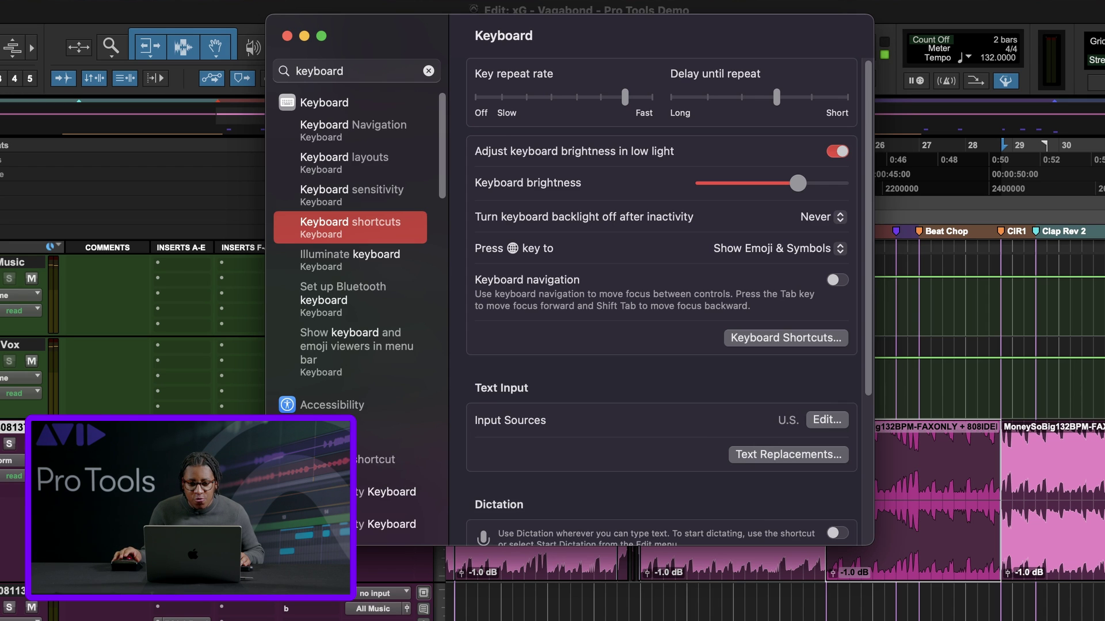
pyautogui.click(785, 339)
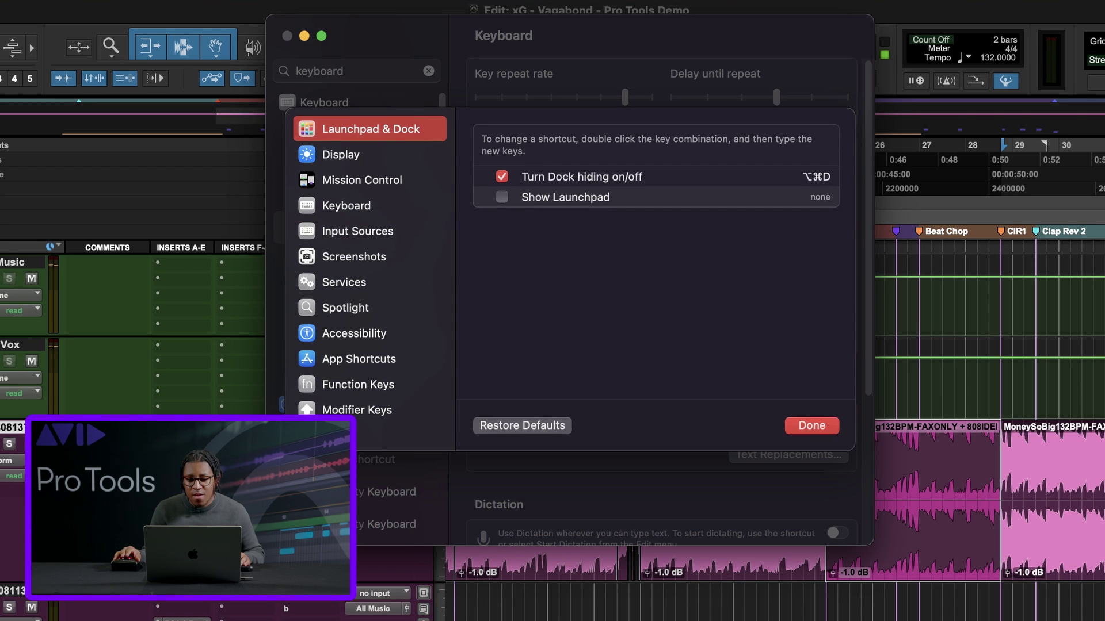
pyautogui.click(369, 359)
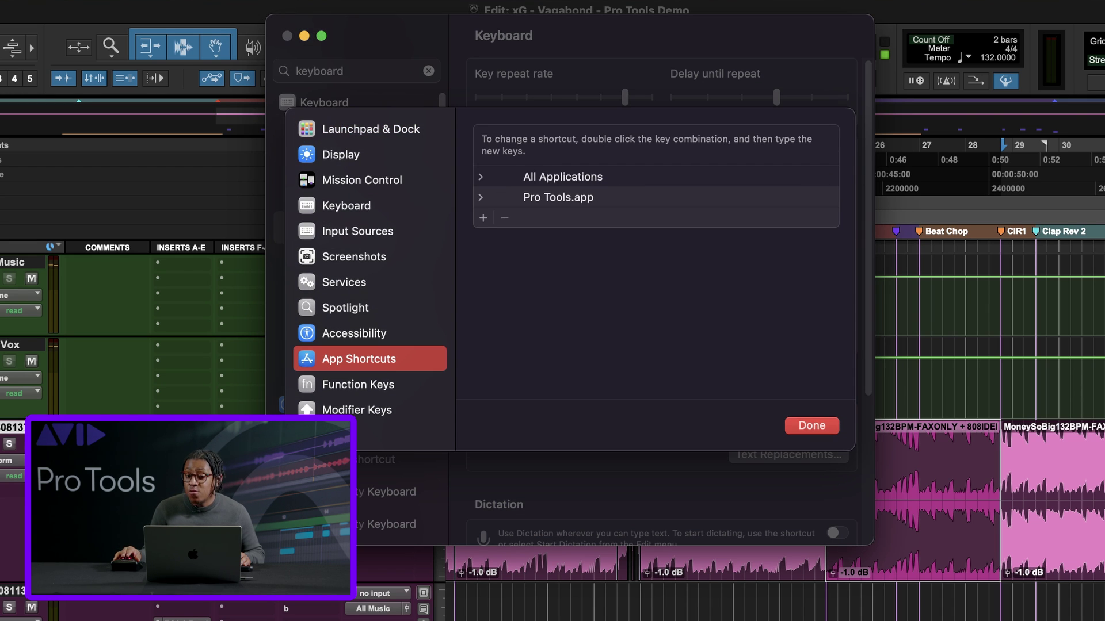
pyautogui.click(482, 218)
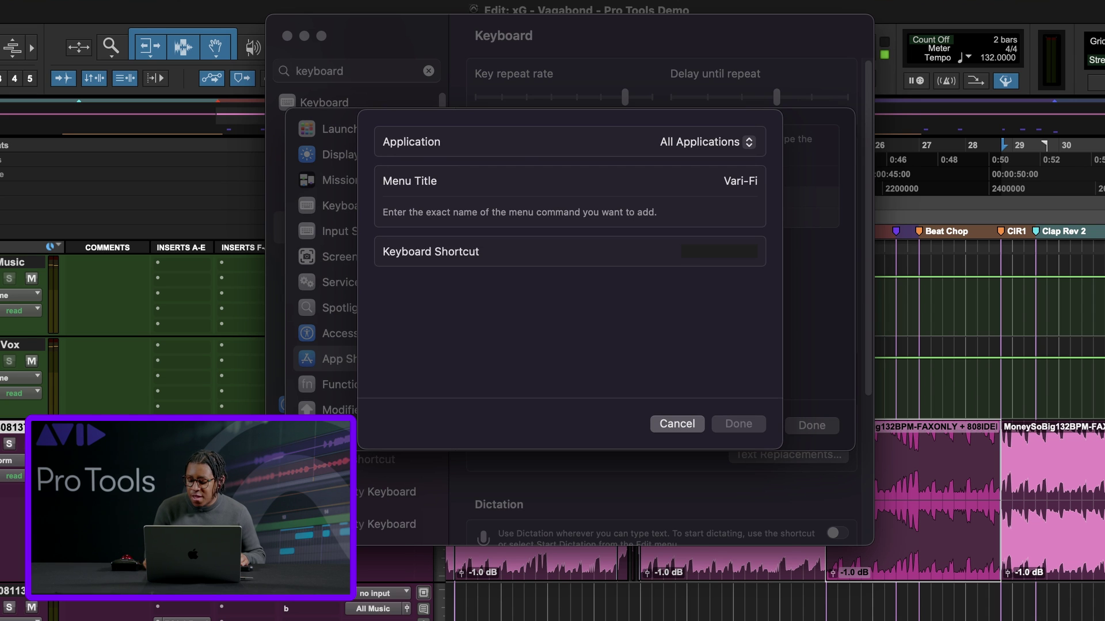
pyautogui.press('F17')
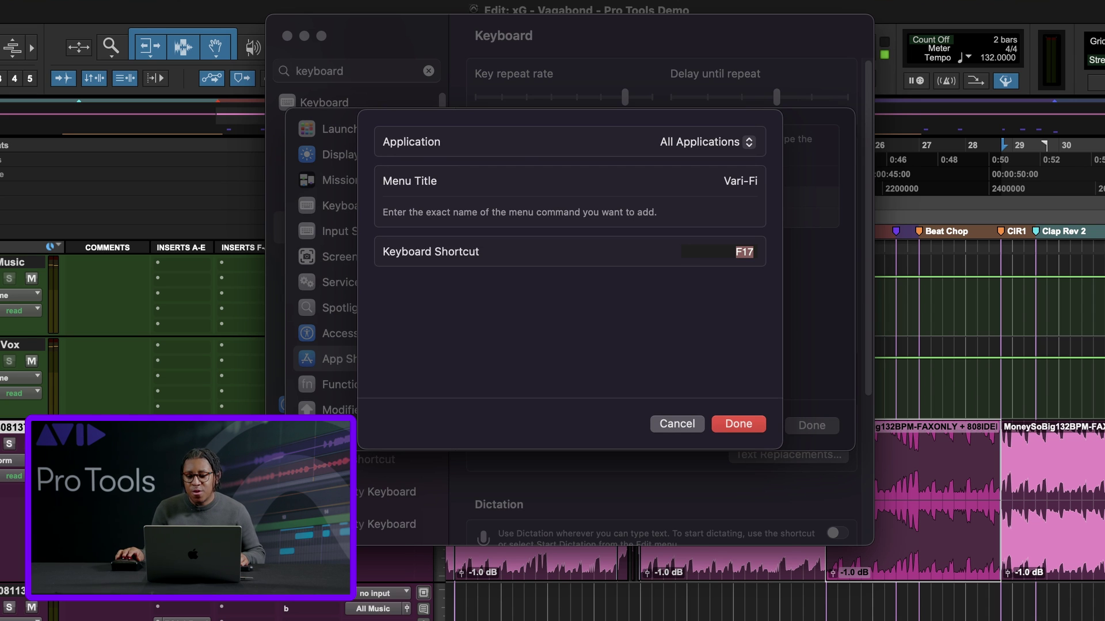
pyautogui.press('Return')
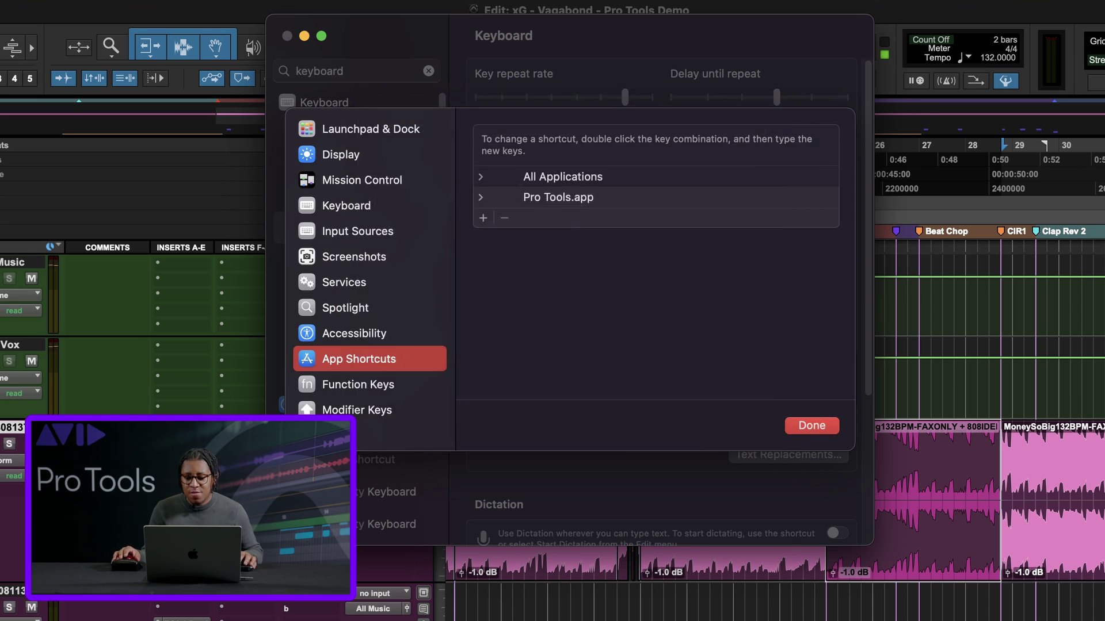
# - Switch back to Pro Tools and test the F17 shortcut by opening and closing the Vari-Fi AudioSuite plug-in
pyautogui.click(829, 601)
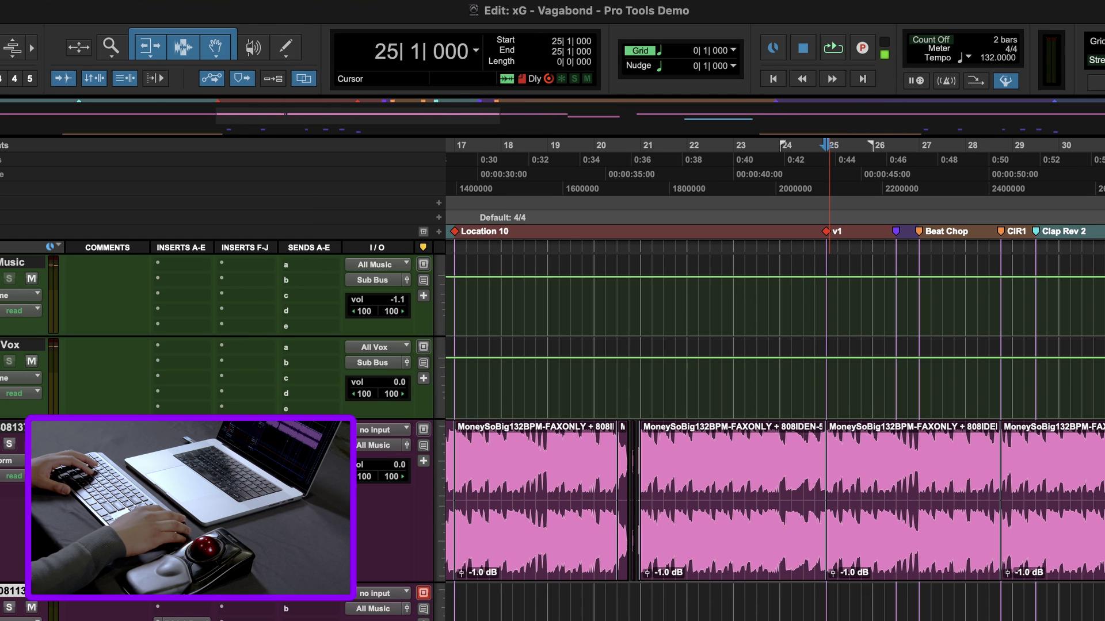
pyautogui.press('F17')
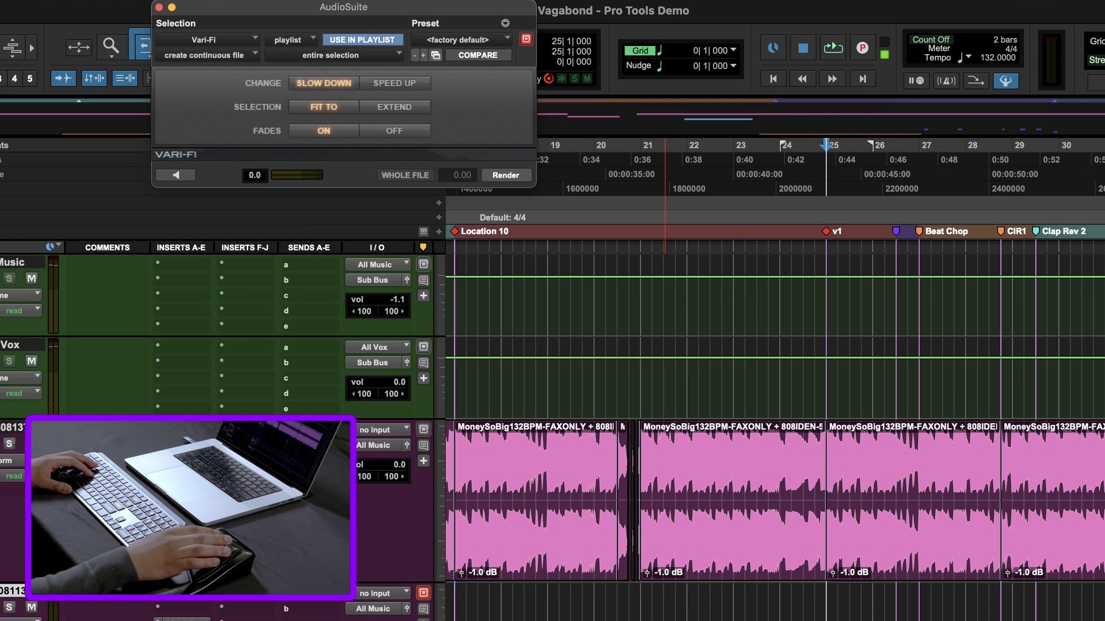
pyautogui.press('F17')
# - Return to System Settings and add an All Applications shortcut assigning F19 to the Reverse menu command
pyautogui.press('super+Tab')
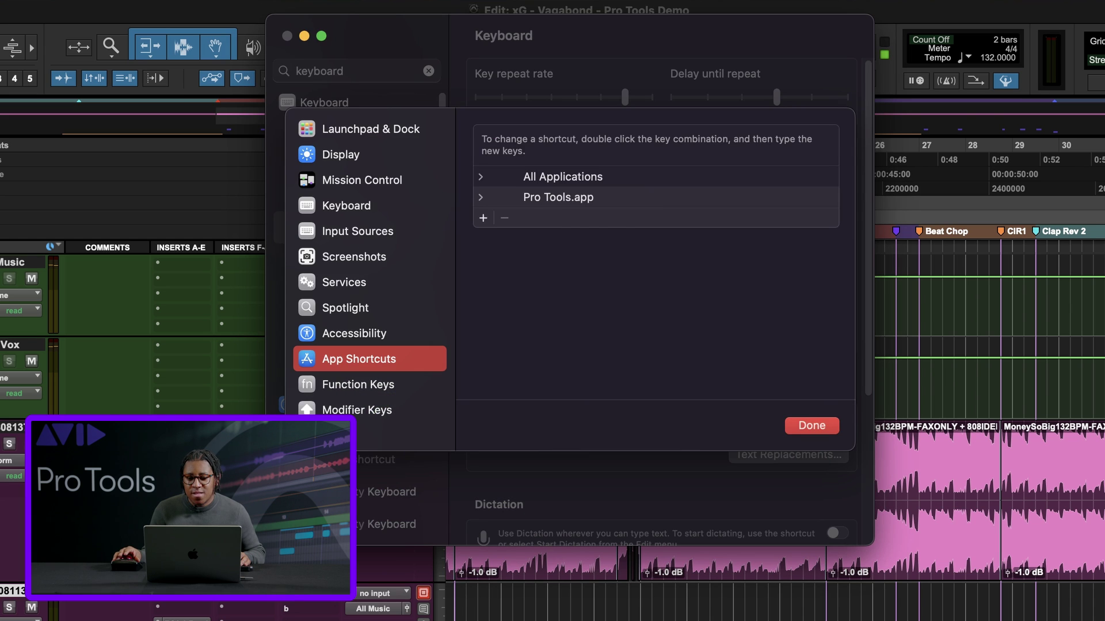
pyautogui.click(483, 218)
pyautogui.write('Reverse')
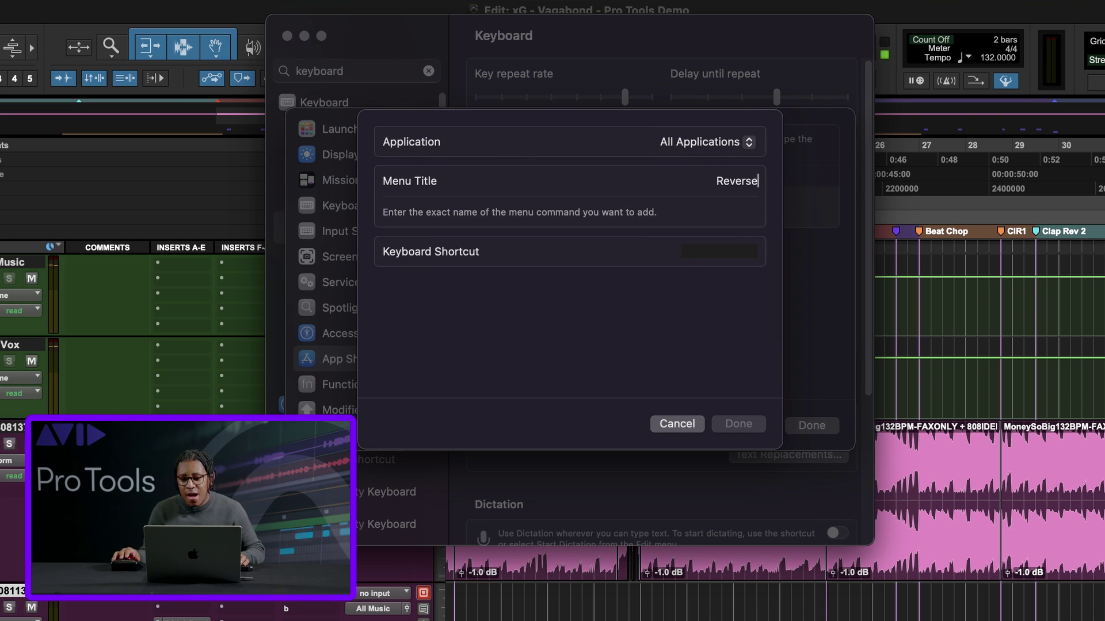
pyautogui.press('F19')
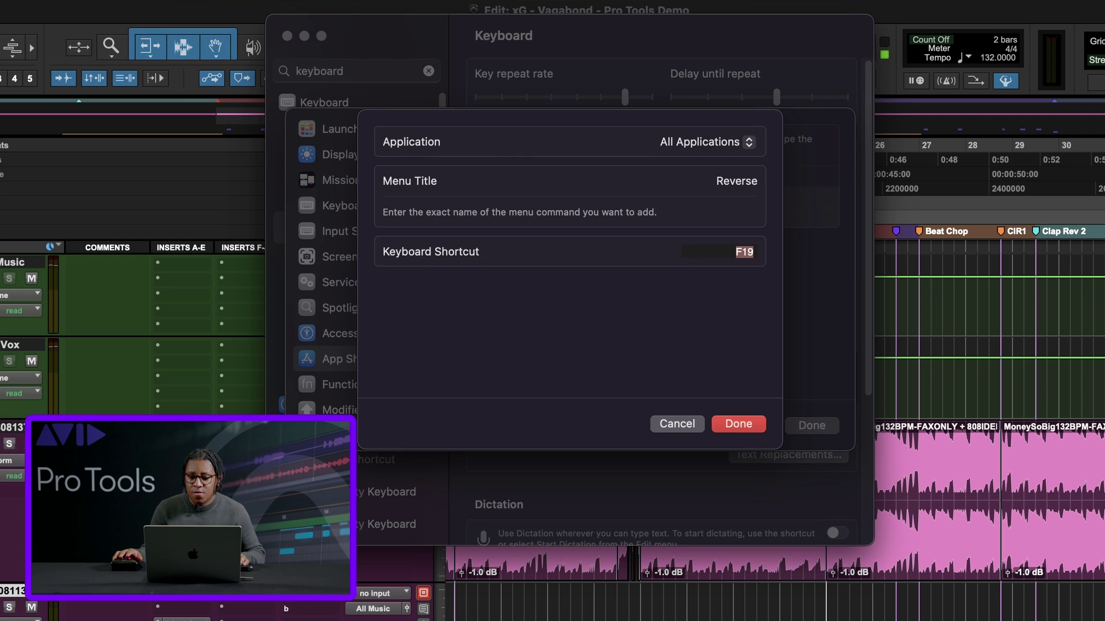
pyautogui.press('Return')
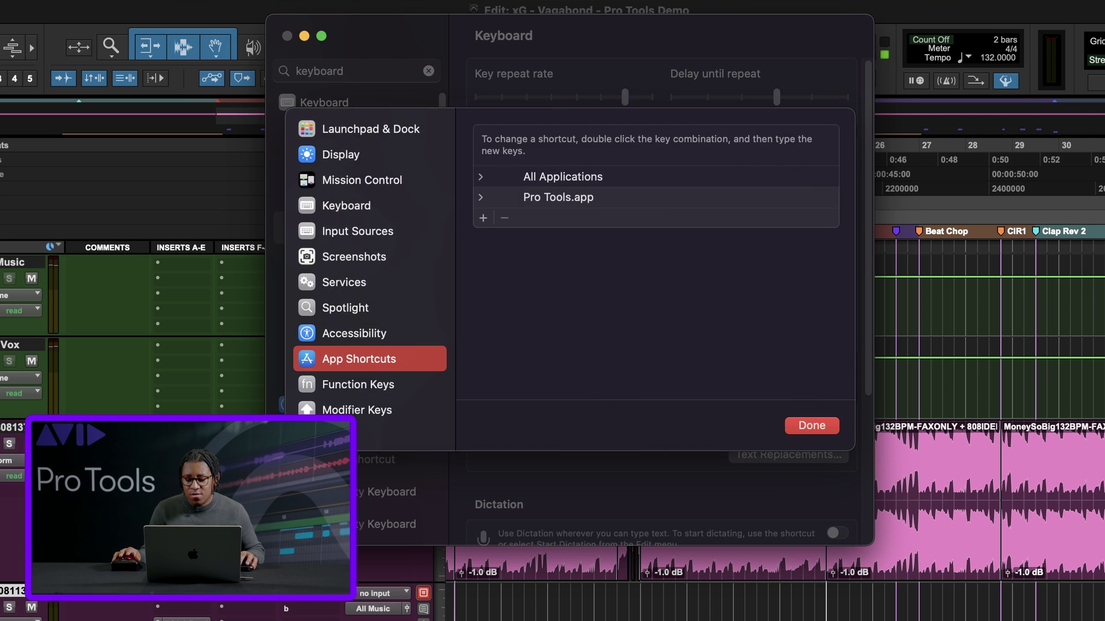
# - Switch to Pro Tools and test the F19 shortcut by opening and closing the Reverse AudioSuite plug-in
pyautogui.press('super+Tab')
pyautogui.press('F19')
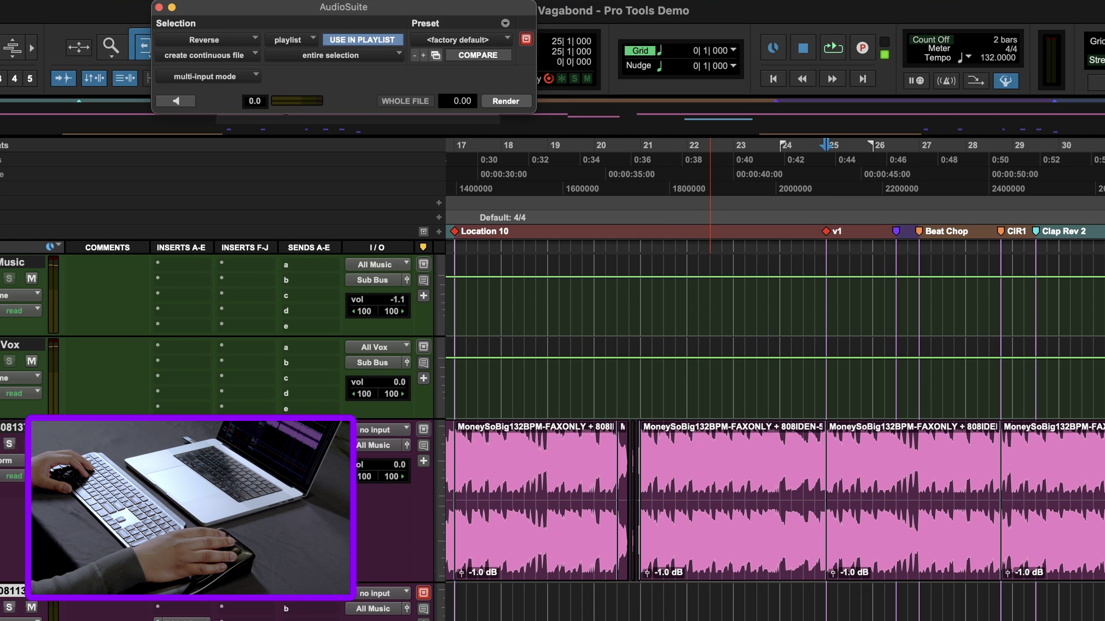
pyautogui.press('super+w')
# - Review the existing Pro Tools.app shortcuts in the System Settings app shortcuts list and quit System Settings
pyautogui.press('super+Tab')
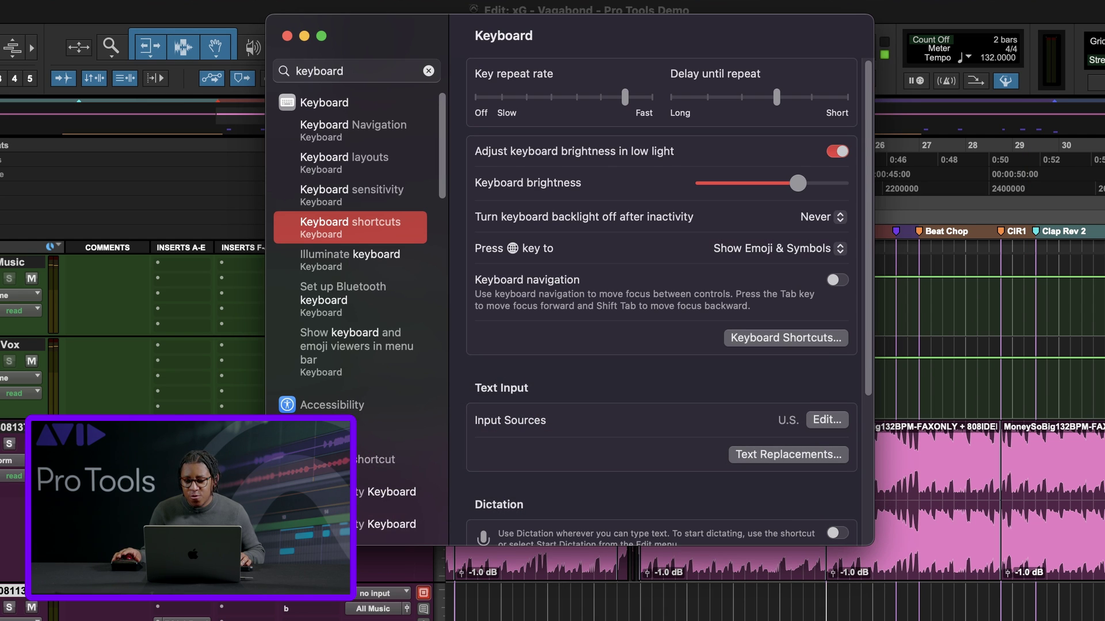
pyautogui.click(785, 338)
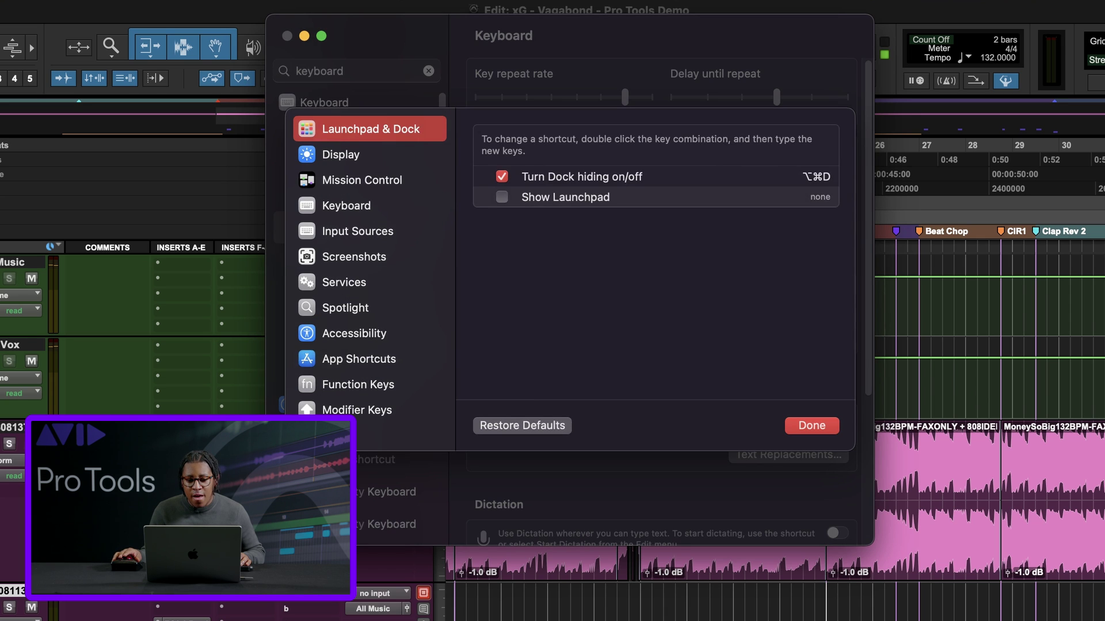
pyautogui.click(359, 359)
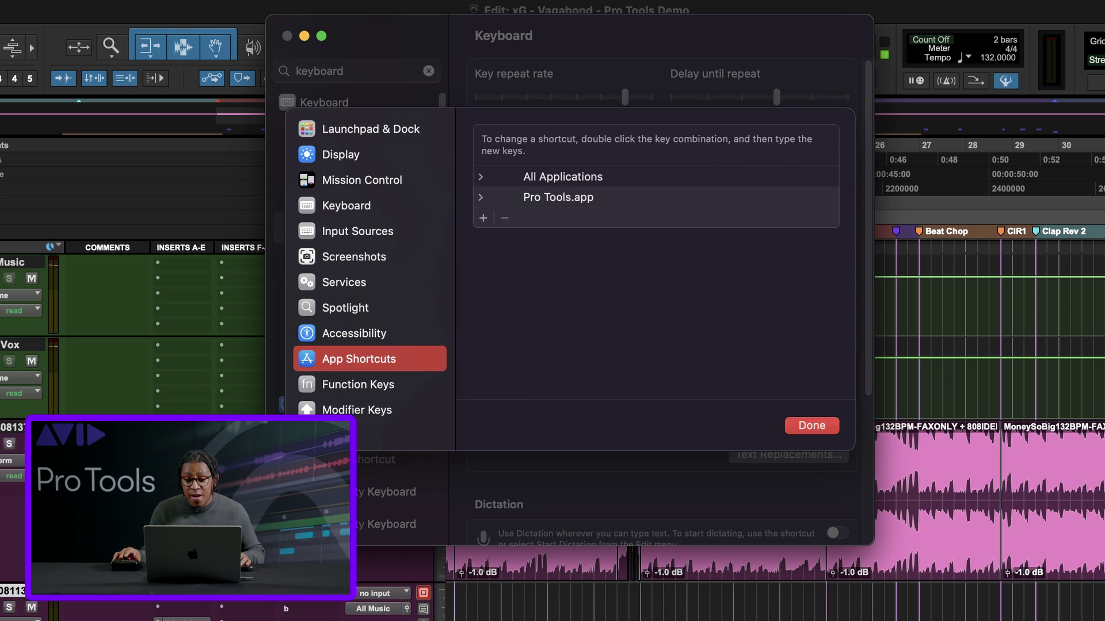
pyautogui.click(480, 198)
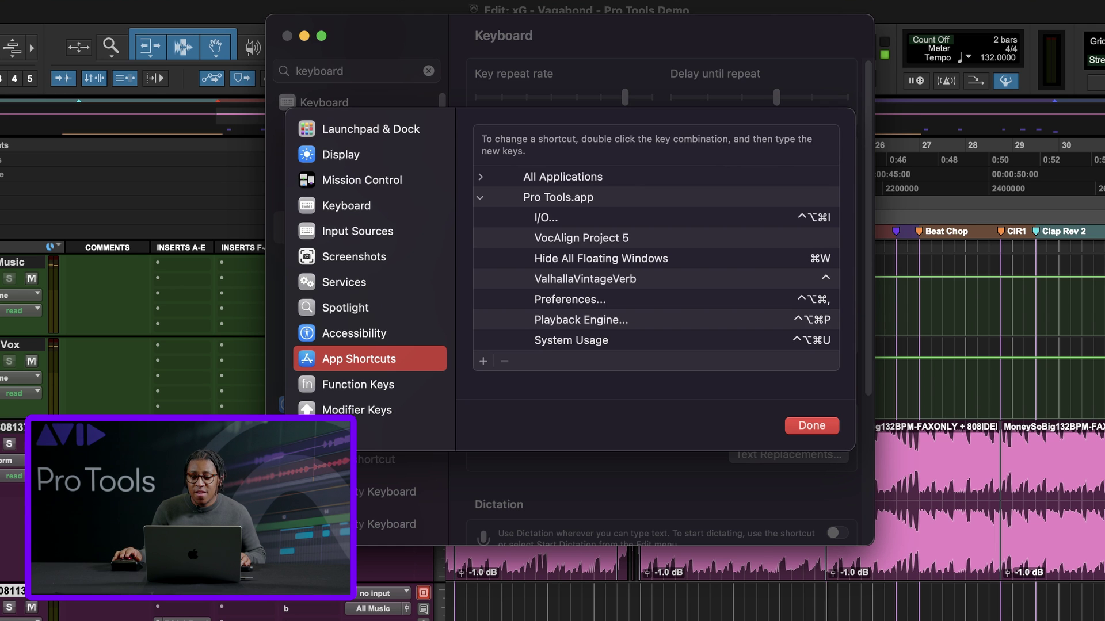
pyautogui.press('super+q')
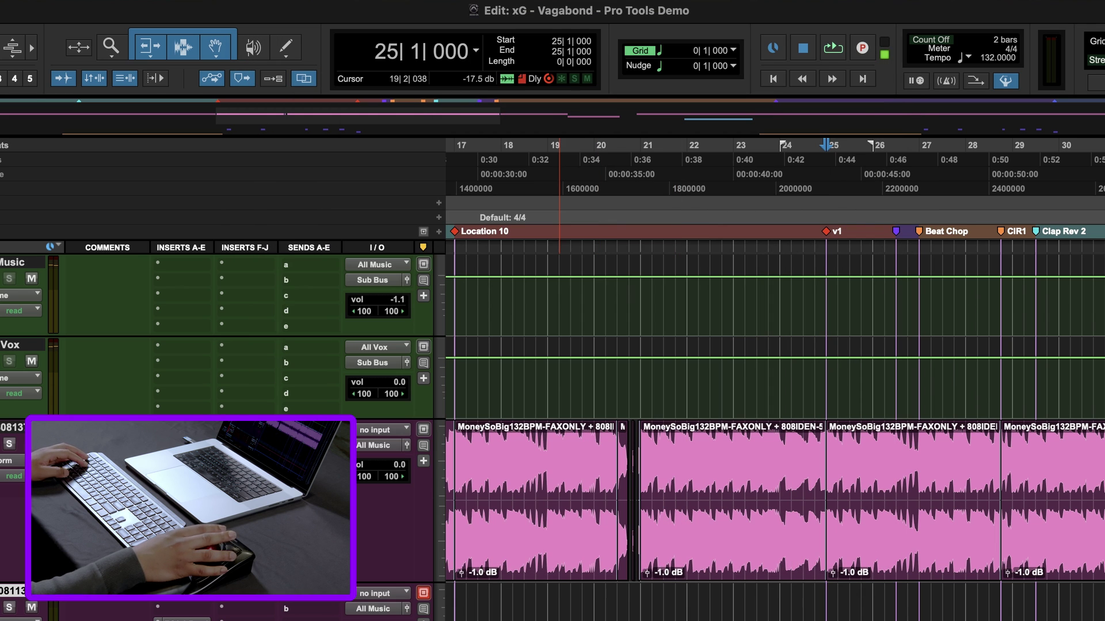
pyautogui.hotkey('ctrl', 'alt', 't')
pyautogui.press('super+w')
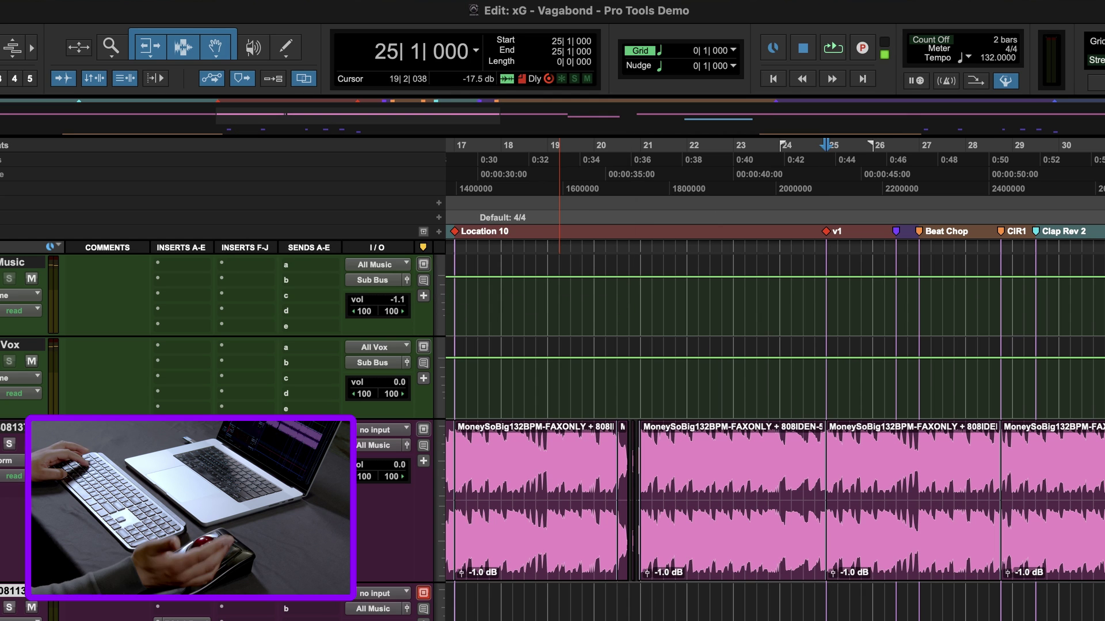
pyautogui.hotkey('ctrl', 'alt', 't')
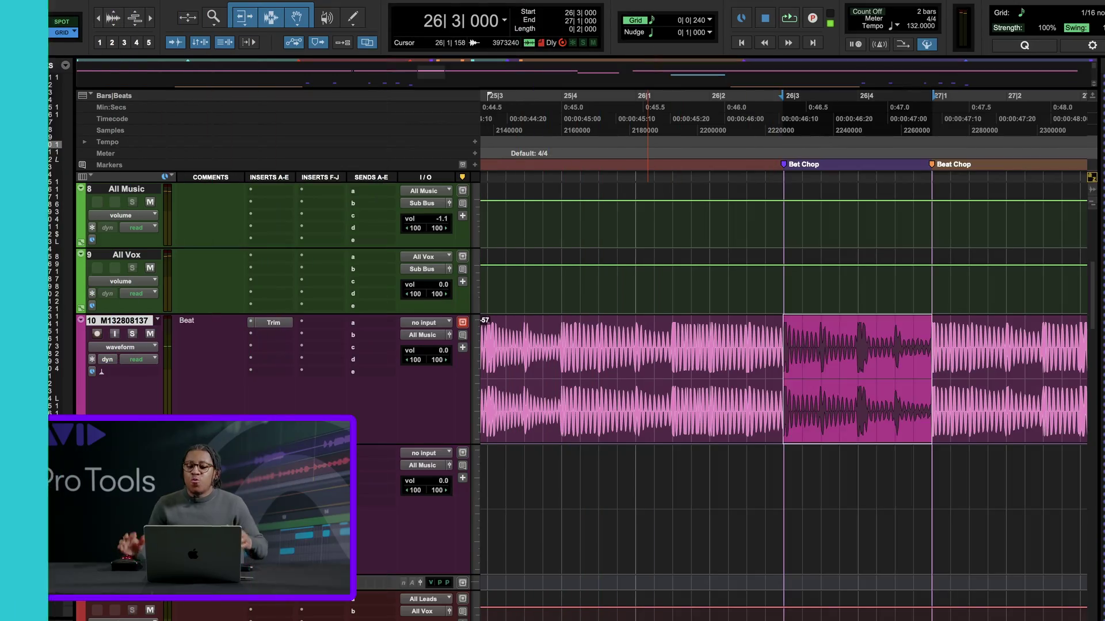
# - Play the session from the v1 marker at bar 25 past the Bet Chop and Beat Chop markers, and stop
pyautogui.click(652, 379)
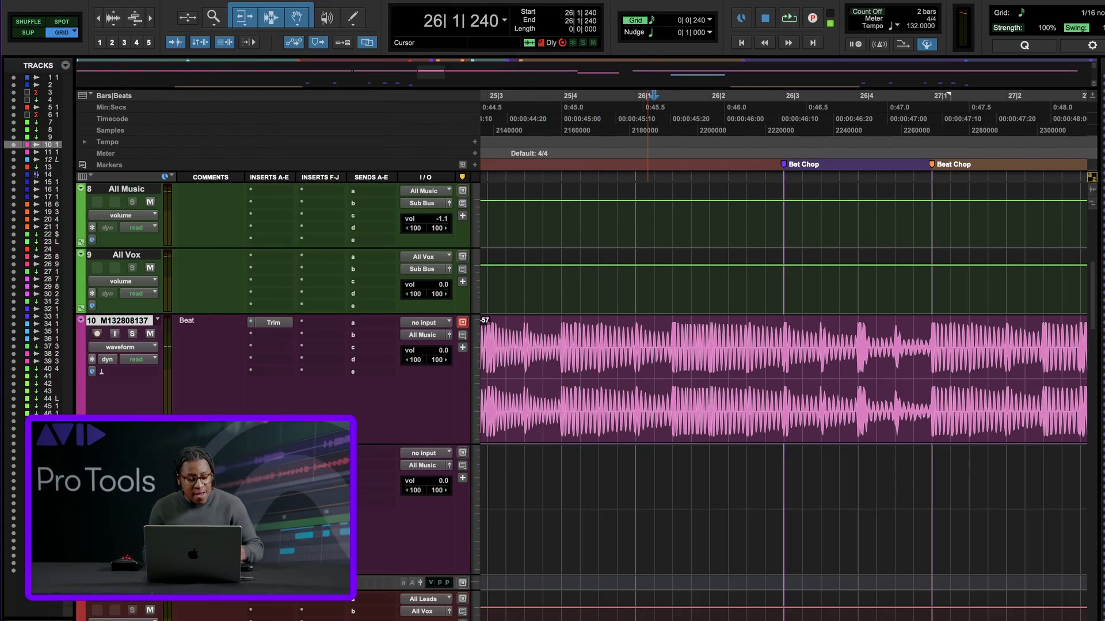
pyautogui.press('super+bracketleft')
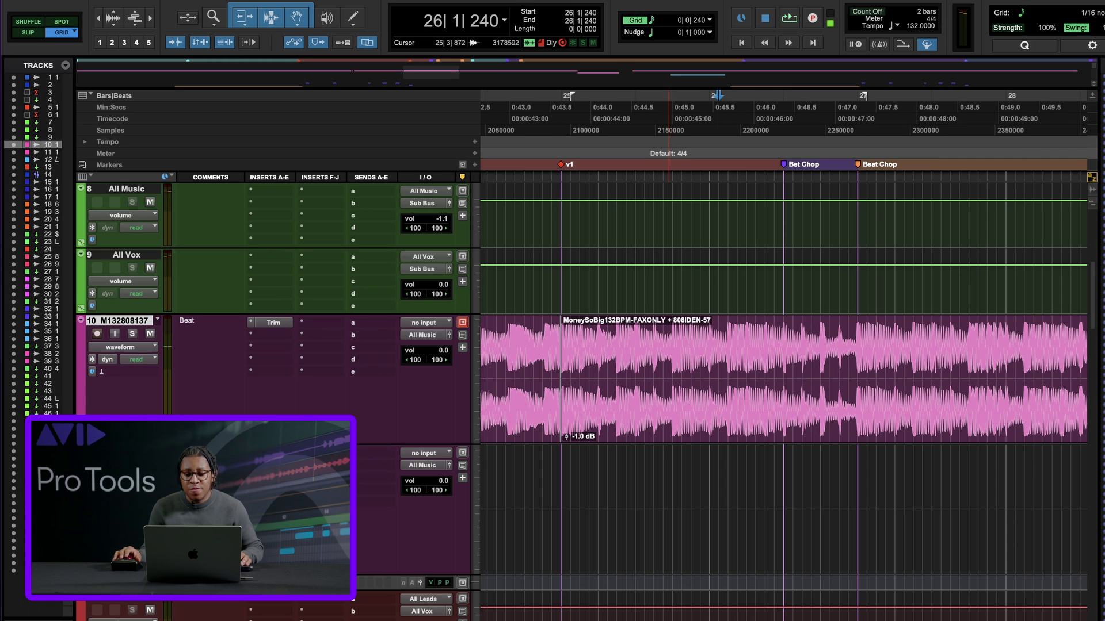
pyautogui.click(558, 463)
pyautogui.press('space')
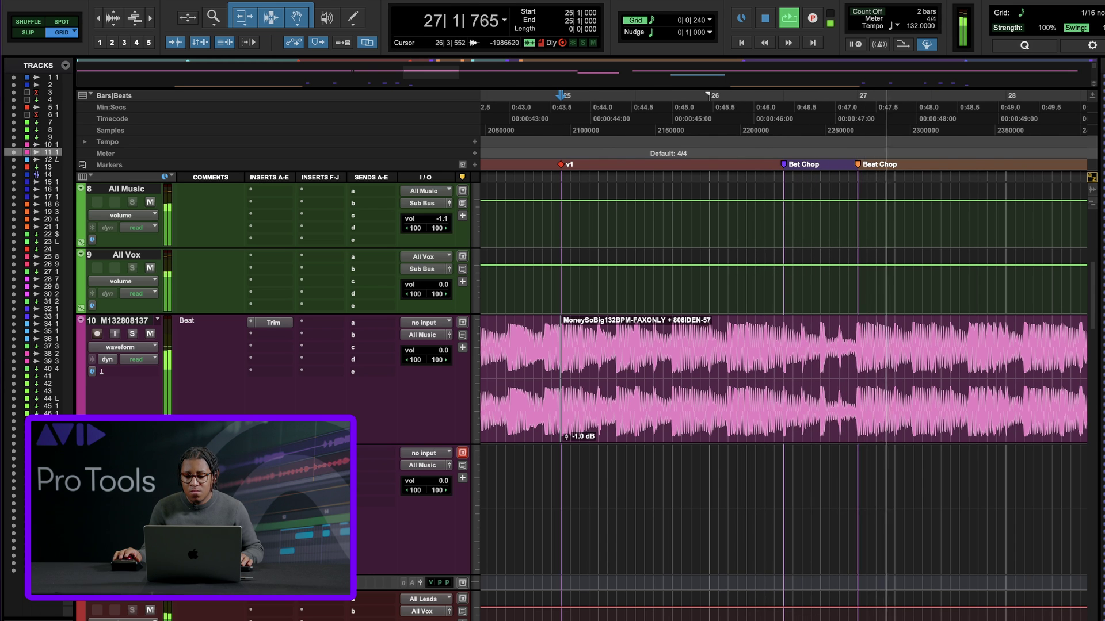
pyautogui.press('super+bracketleft')
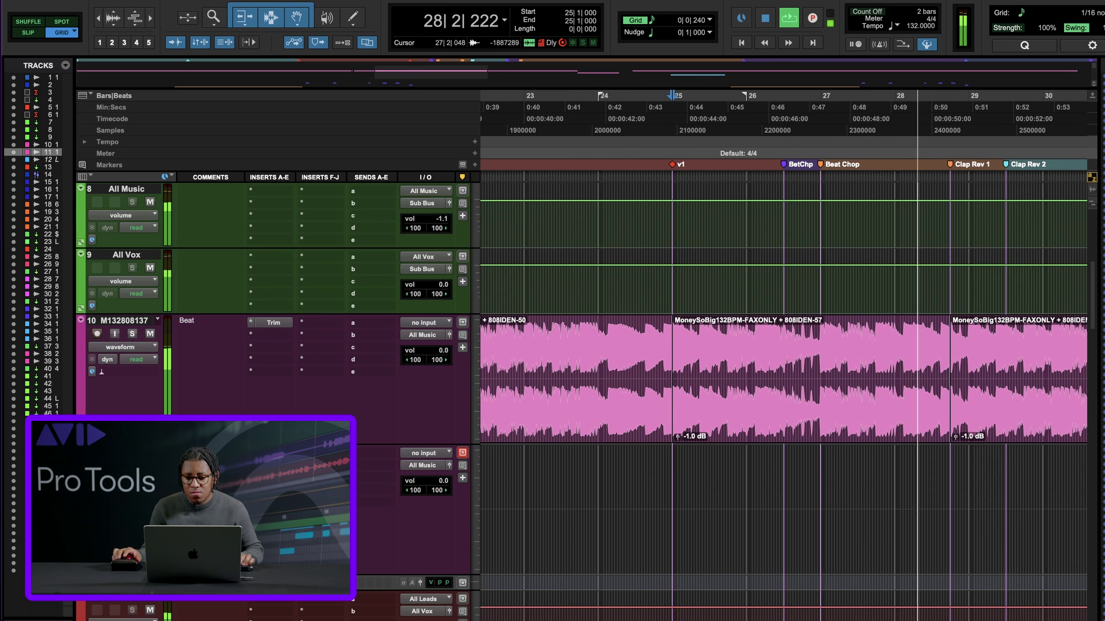
pyautogui.press('space')
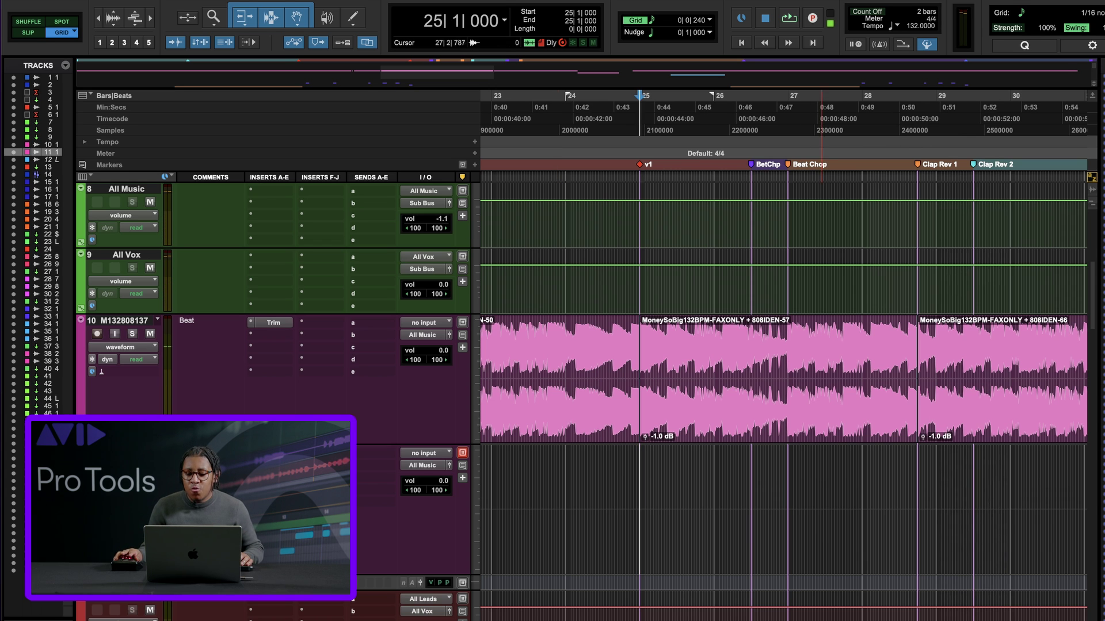
# - Delete the Beat track's audio between the Bet Chop and Beat Chop markers, from 26|3|000 to 27|1|000
pyautogui.click(765, 350)
pyautogui.press('t')
pyautogui.press('t')
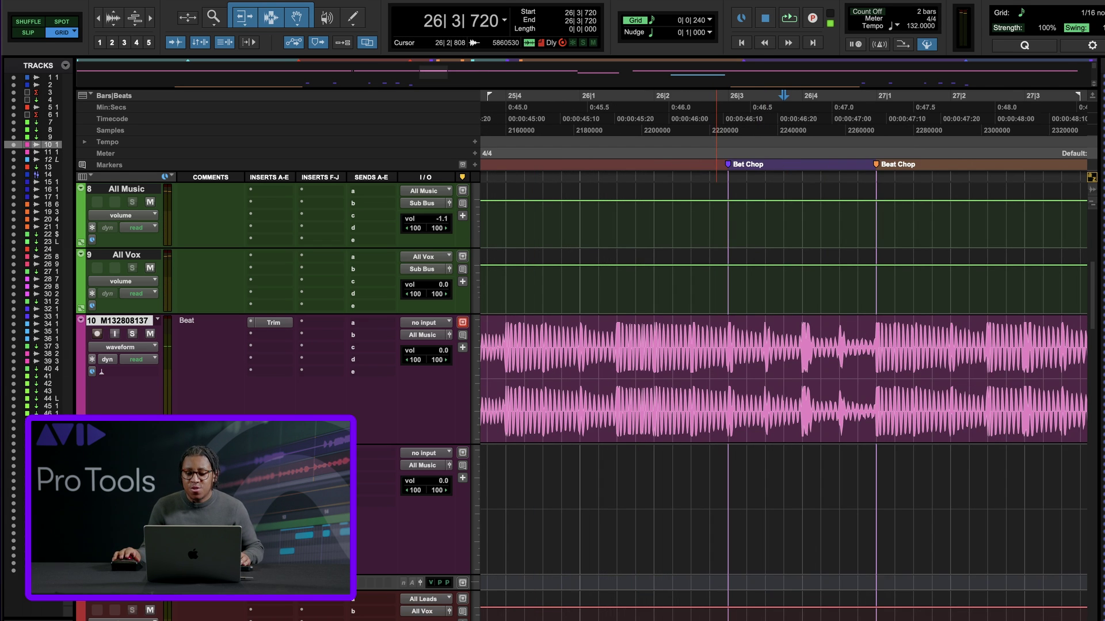
pyautogui.moveTo(727, 351); pyautogui.dragTo(876, 351)
pyautogui.press('Delete')
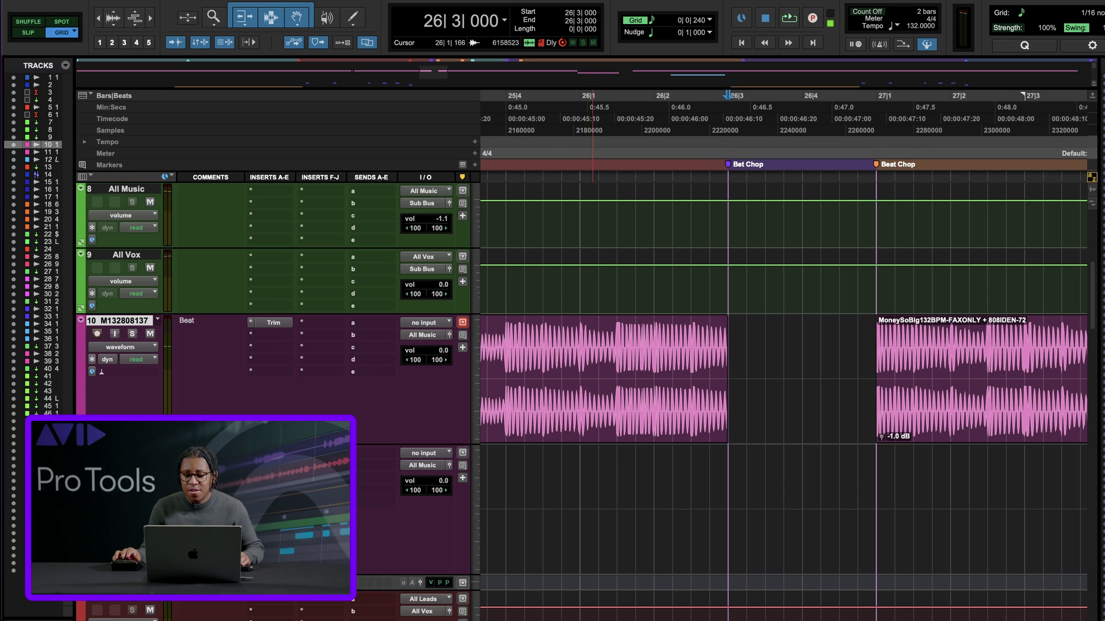
# - Audition the gap in the beat from 25|4|720 and undo the deletion
pyautogui.click(558, 348)
pyautogui.press('space')
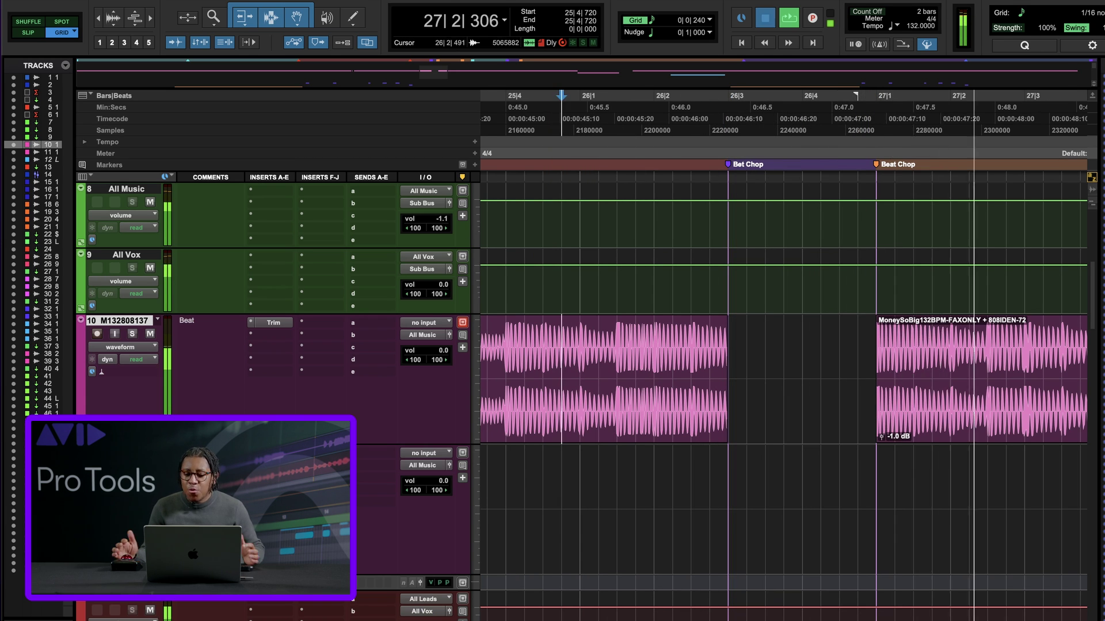
pyautogui.press('space')
pyautogui.press('super+z')
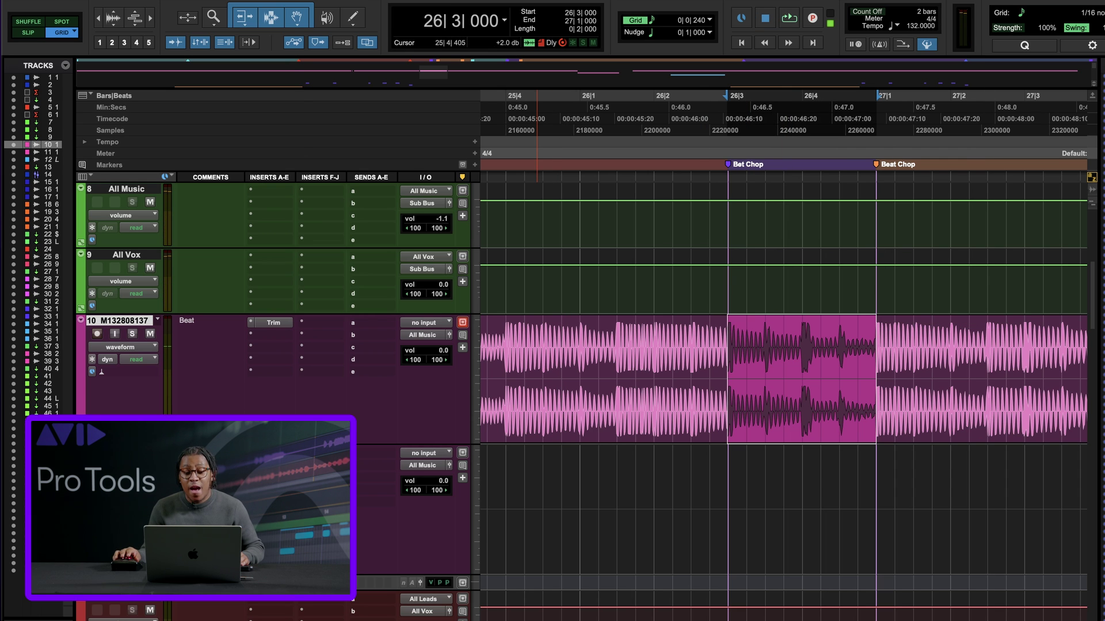
# - Separate the selected Beat audio between 26|3|000 and 27|1|000 on the grid with a pre-separate amount of 0 mSec
pyautogui.click(120, 0)
pyautogui.moveTo(173, 334)
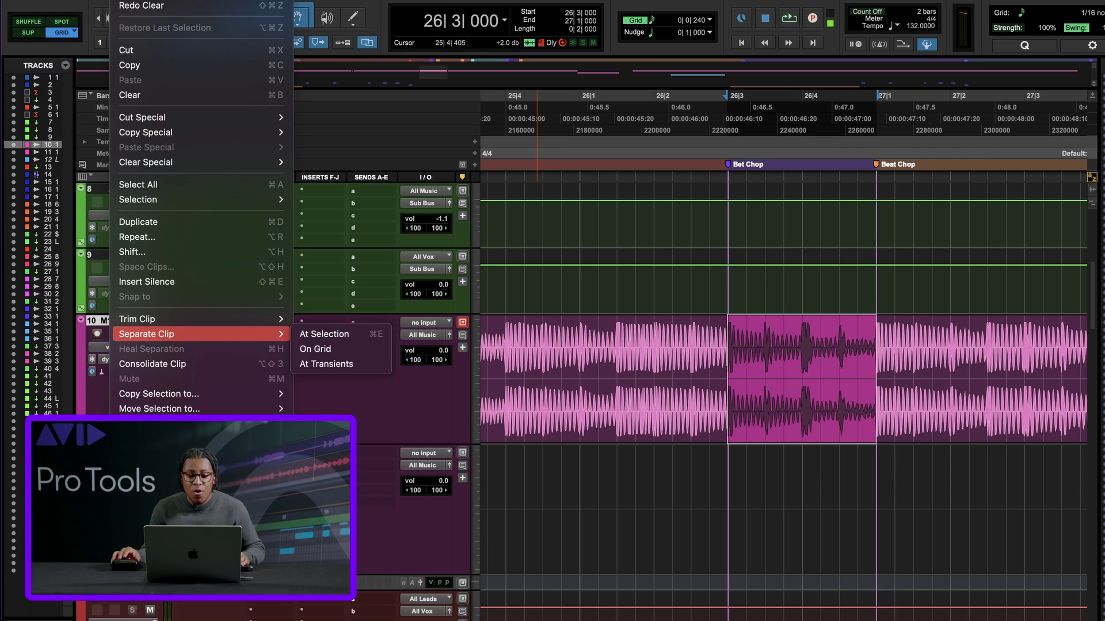
pyautogui.click(315, 348)
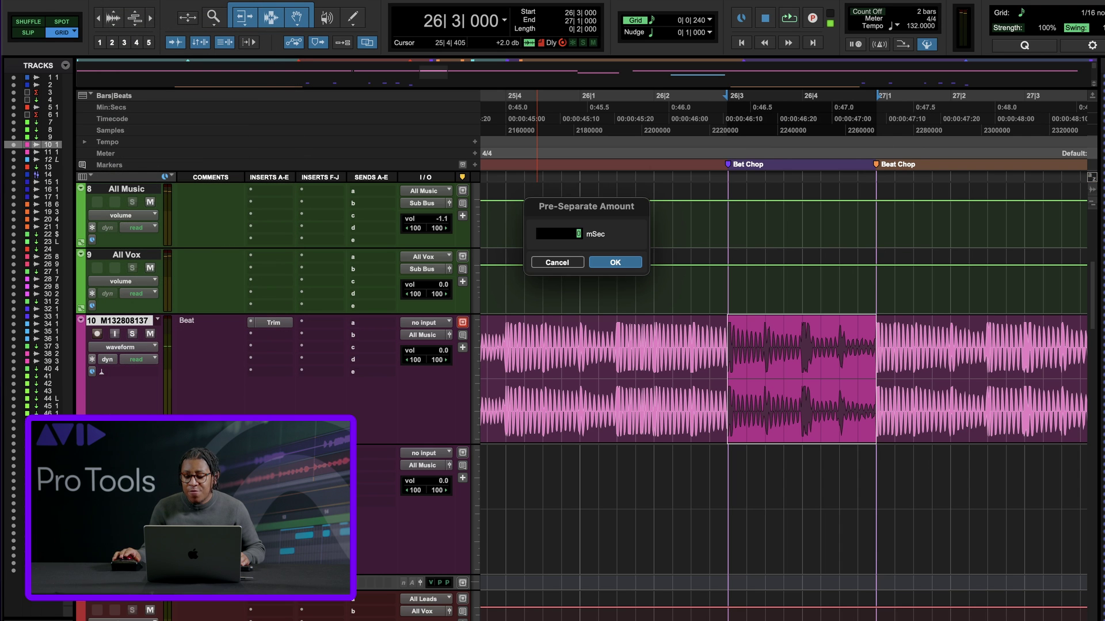
pyautogui.press('Return')
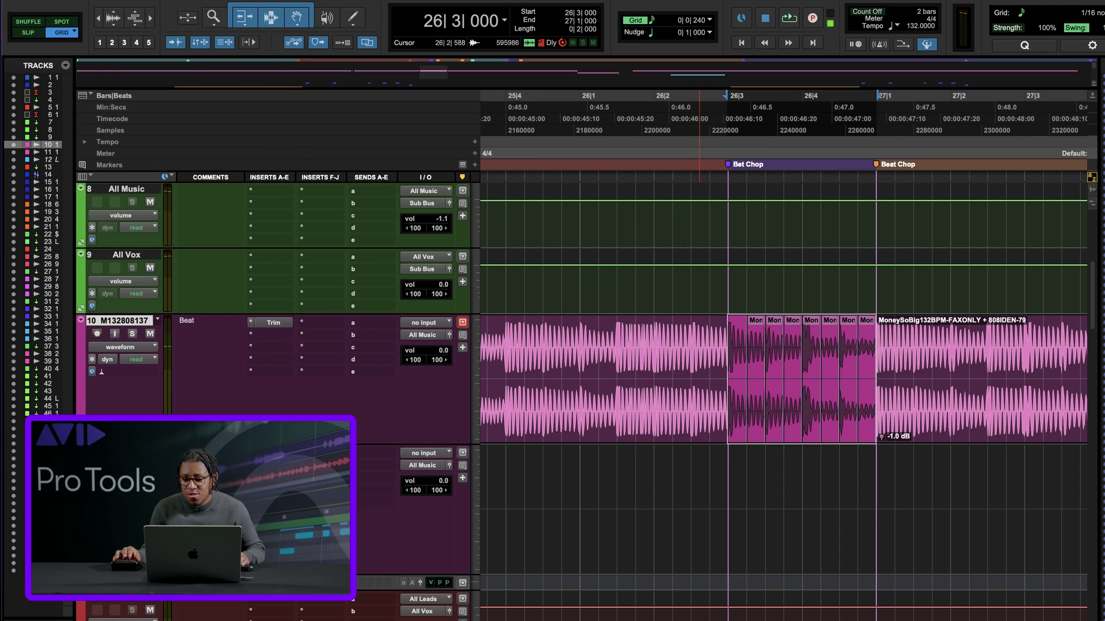
# - Mute every second slice of the chopped Beat audio, at 26|4|720, 26|4|240, 26|3|720 and 26|3|240
pyautogui.click(699, 345)
pyautogui.press('Tab')
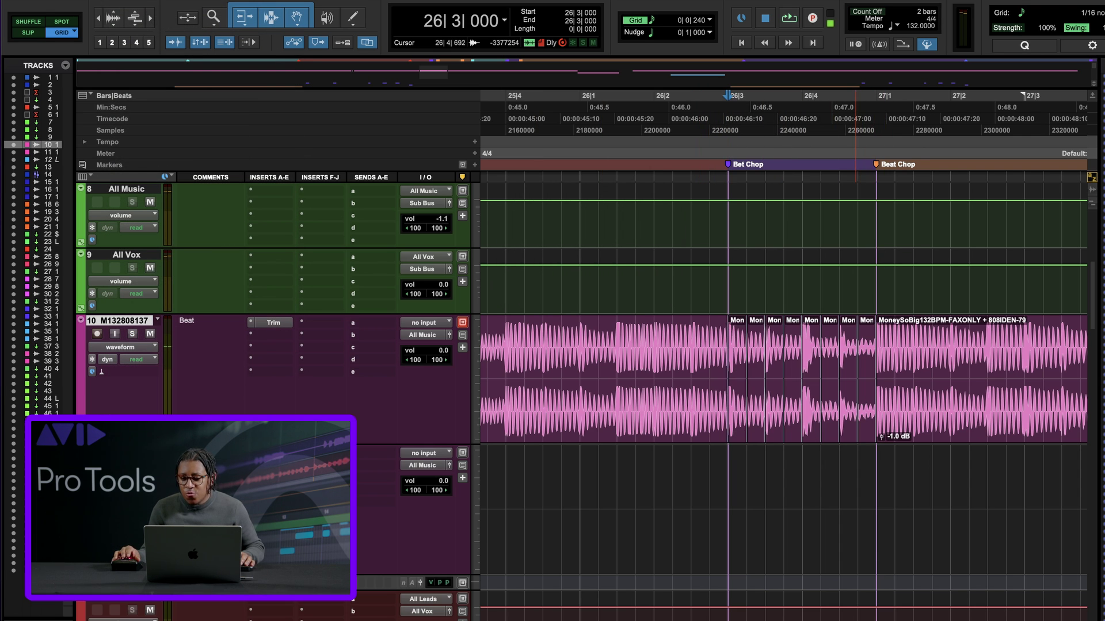
pyautogui.click(861, 409)
pyautogui.press('super+m')
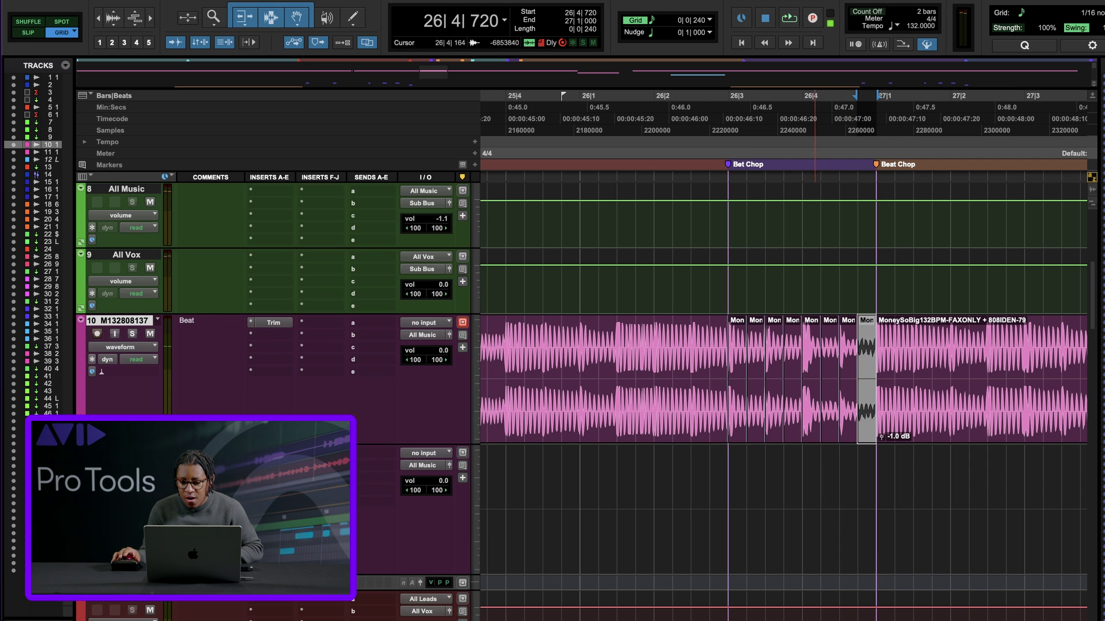
pyautogui.click(825, 409)
pyautogui.press('super+m')
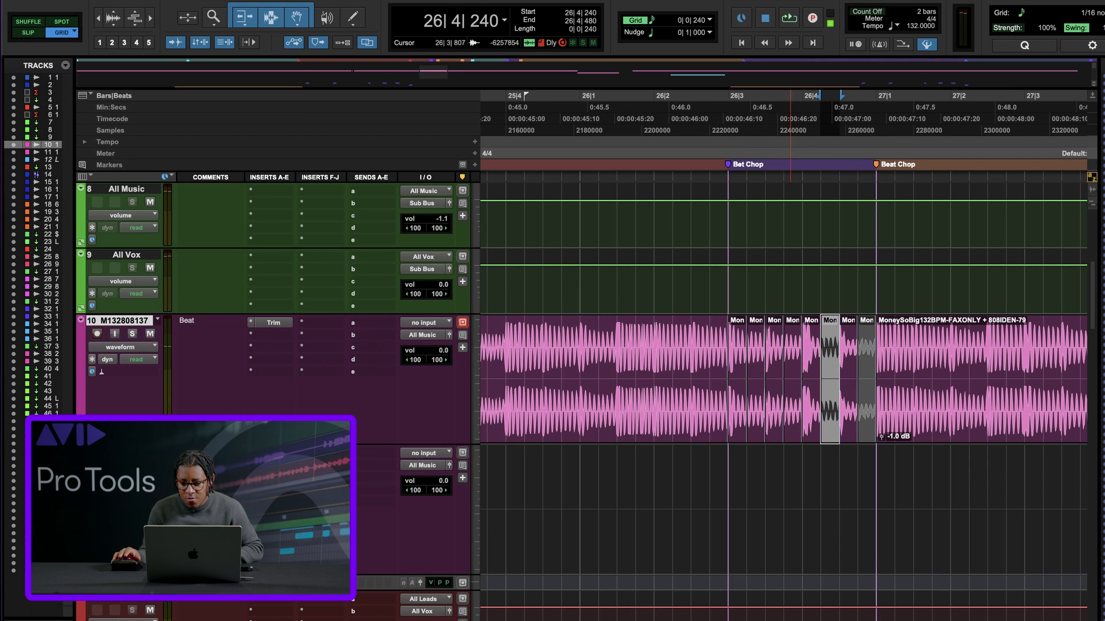
pyautogui.click(791, 409)
pyautogui.press('super+m')
pyautogui.click(755, 410)
pyautogui.press('super+m')
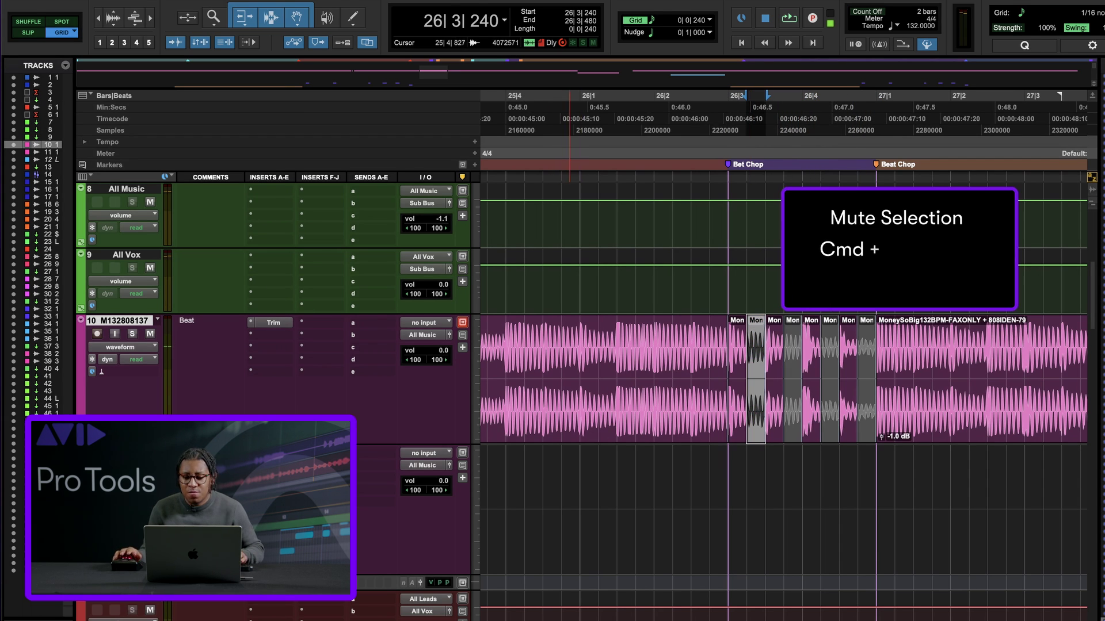
# - Audition the chopped beat from 26|1|000 through the muted slices and stop playback
pyautogui.click(572, 331)
pyautogui.press('space')
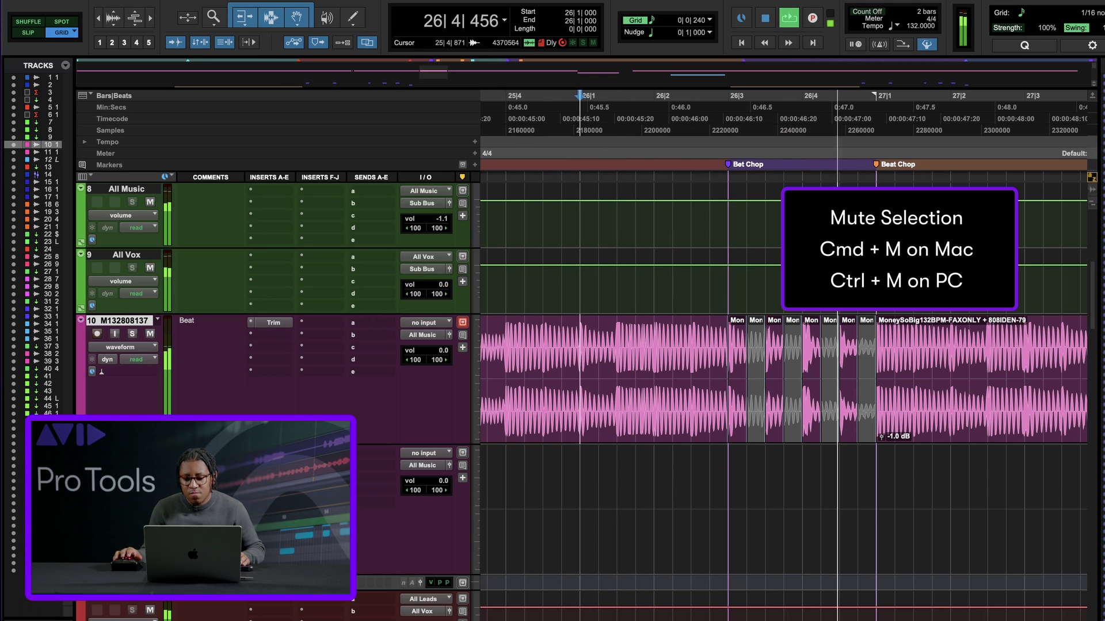
pyautogui.press('space')
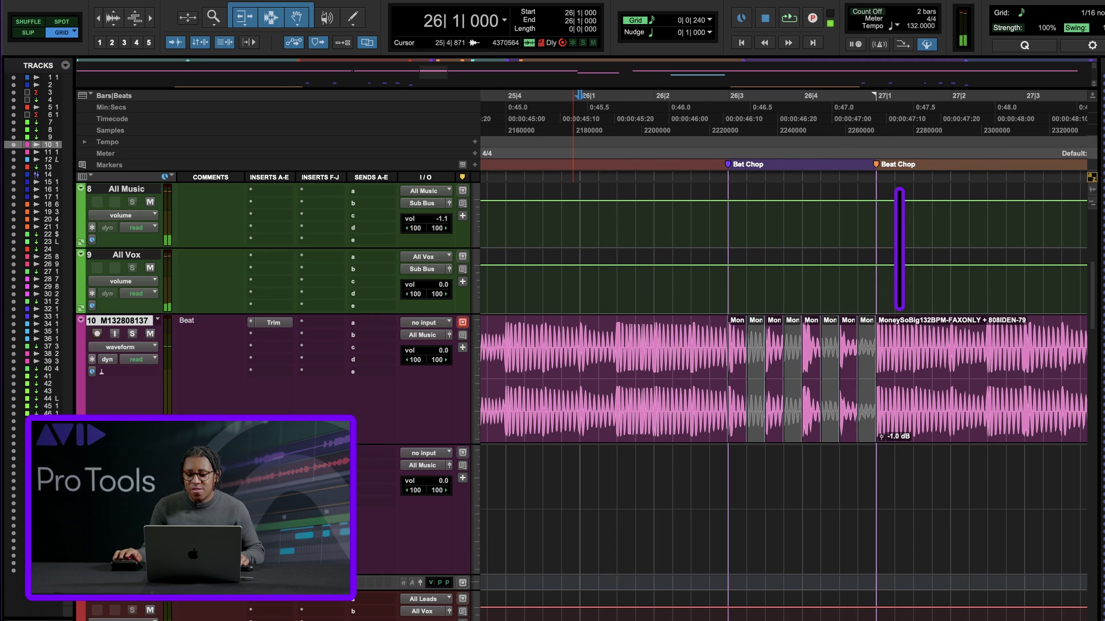
# - Solo the Beat track and audition the clap at the Clap Rev 1 marker from 28|3|480
pyautogui.press('r')
pyautogui.hscroll(5, 829, 380)
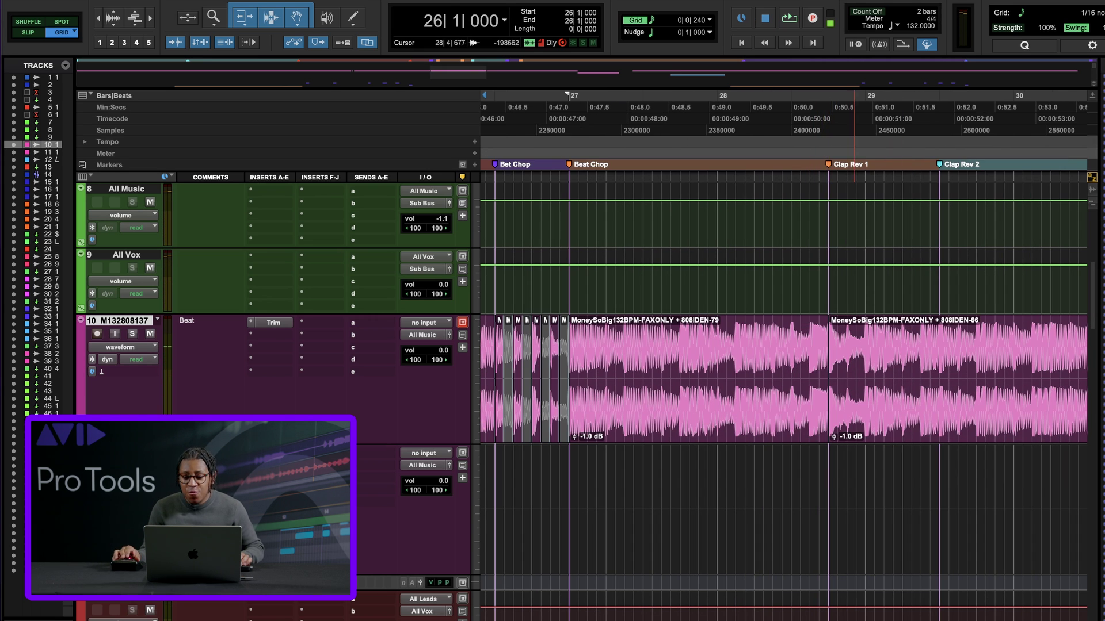
pyautogui.click(806, 346)
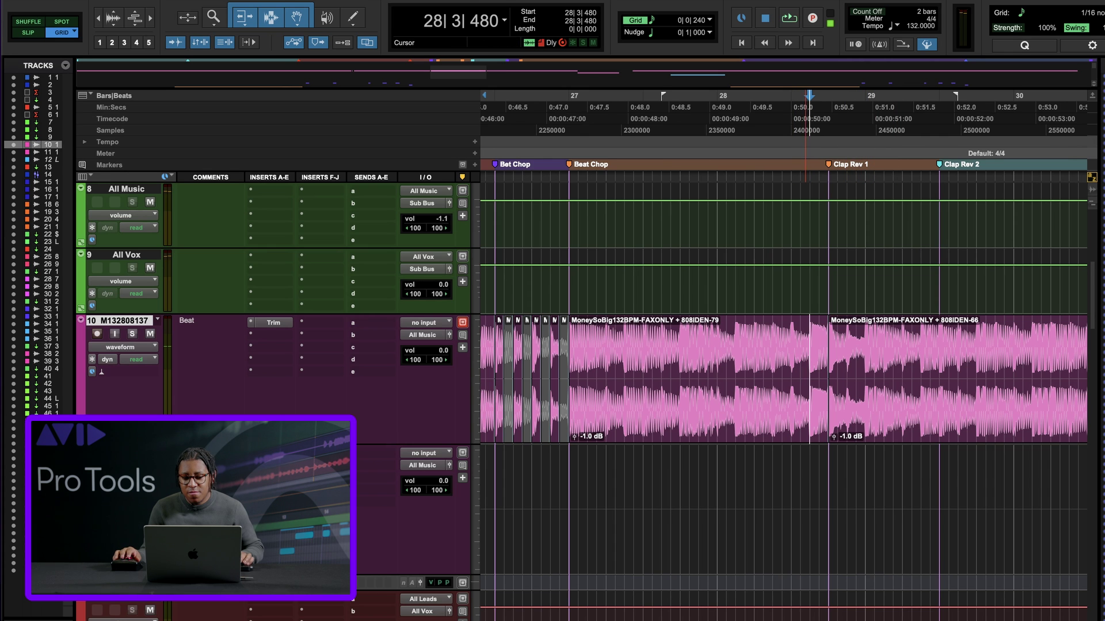
pyautogui.hotkey('shift', 's')
pyautogui.press('space')
pyautogui.press('space')
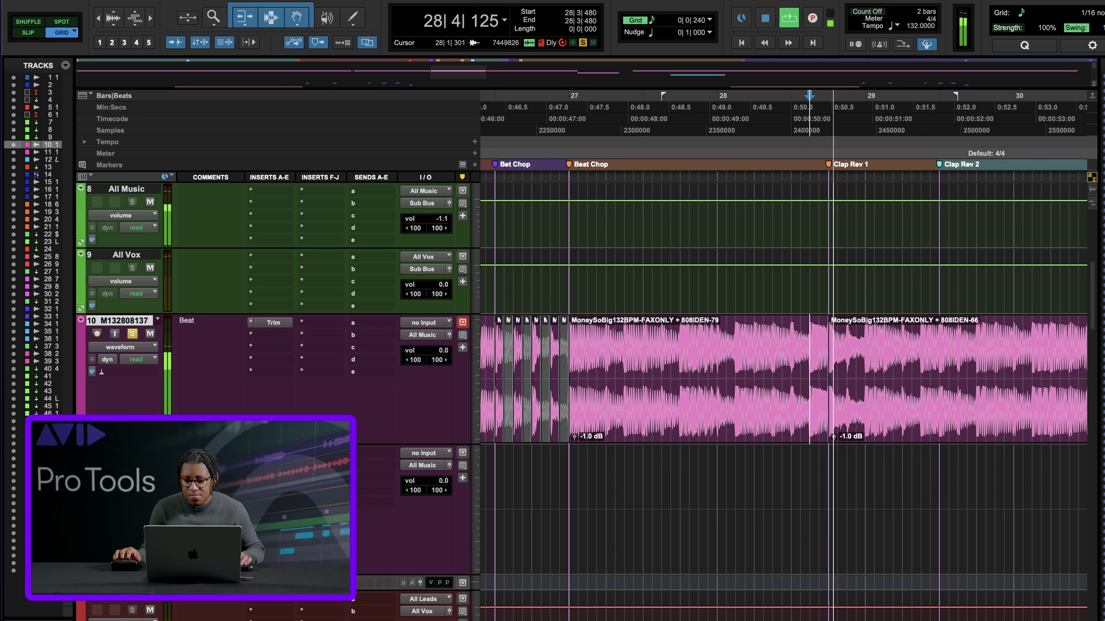
pyautogui.press('t')
pyautogui.press('space')
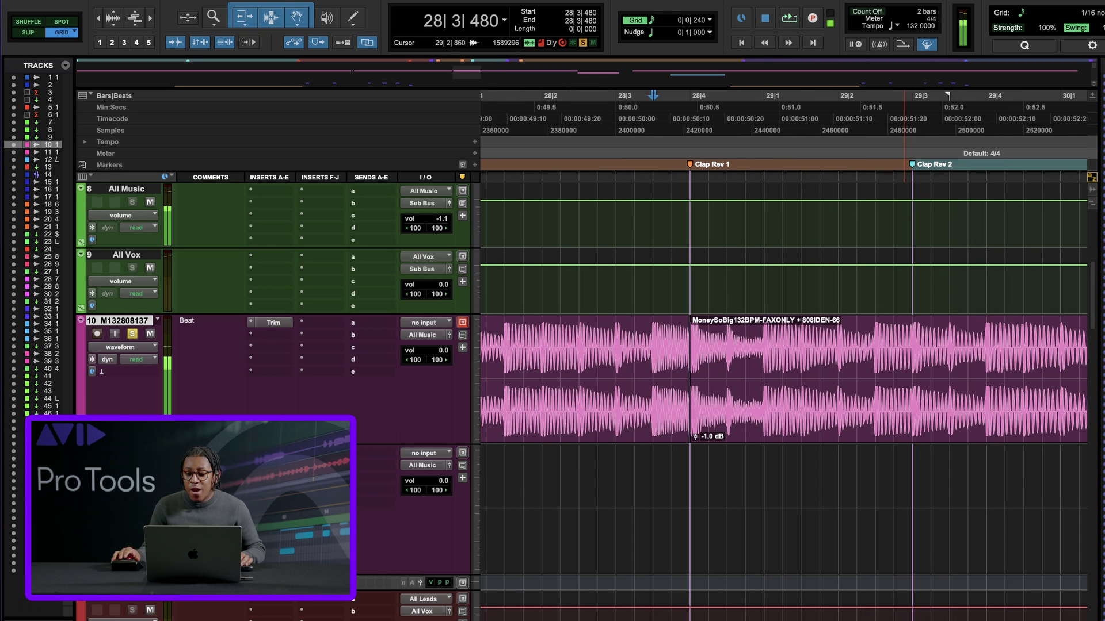
# - Separate the Beat clip at 28|4|240 and audition the short clap slice starting at the Clap Rev 1 marker
pyautogui.moveTo(912, 380); pyautogui.dragTo(690, 380)
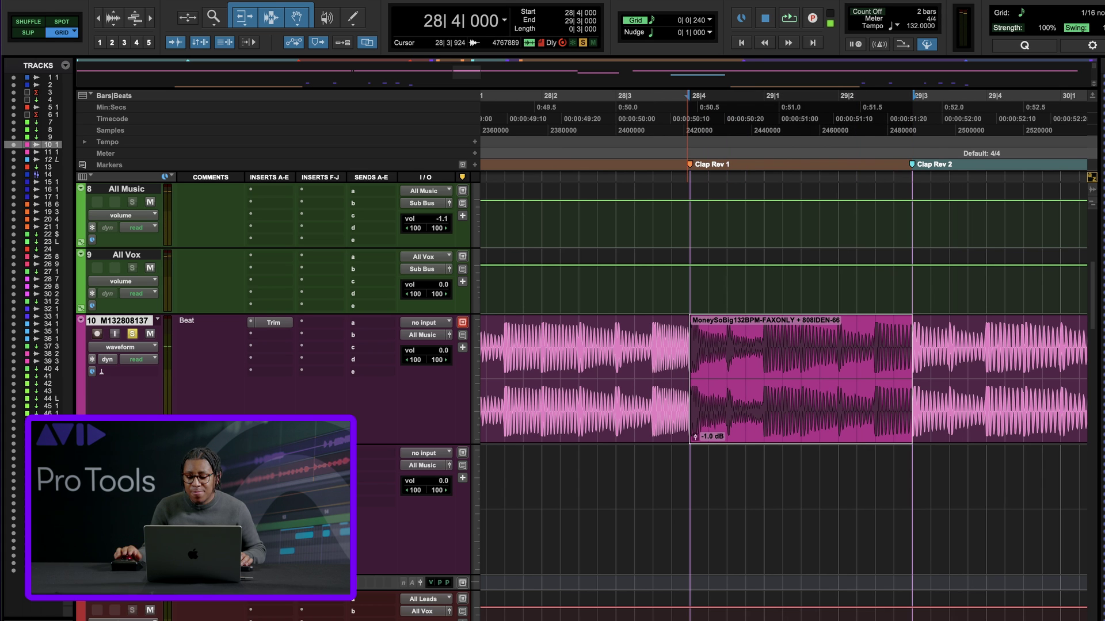
pyautogui.click(710, 324)
pyautogui.press('b')
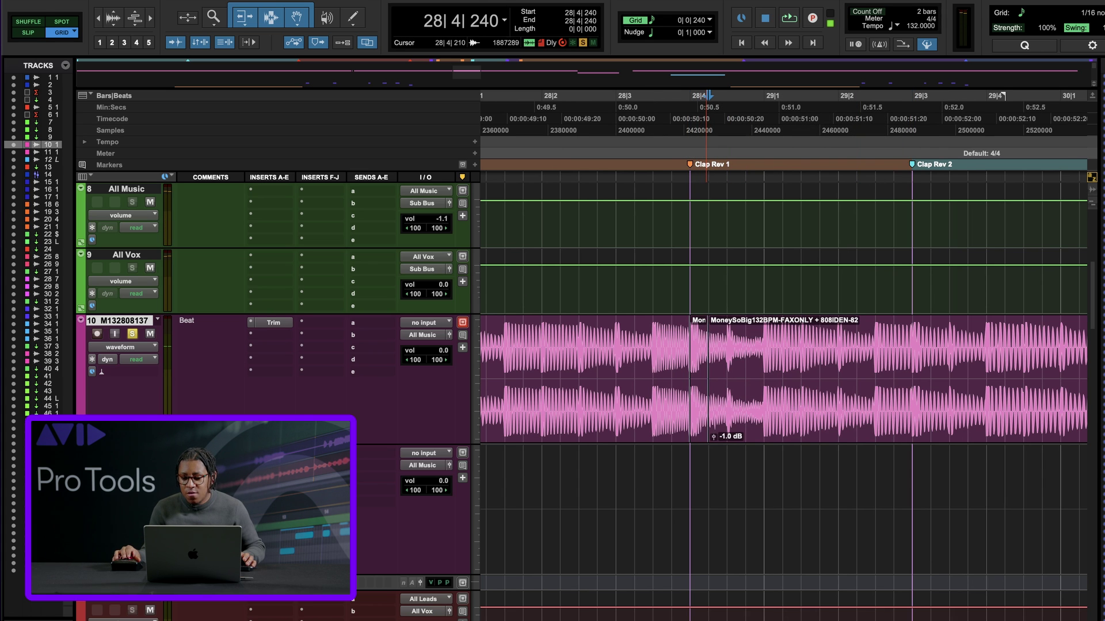
pyautogui.click(697, 436)
pyautogui.press('space')
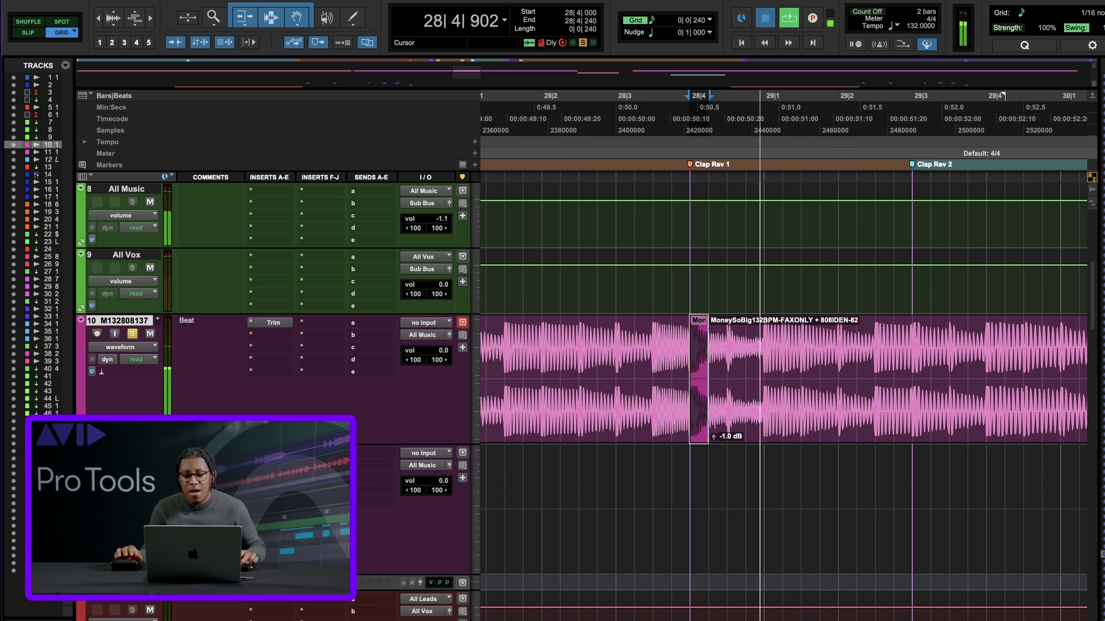
pyautogui.press('space')
# - Duplicate the Beat track once without its playlists or automation and copy the clap slice onto the new track at 28|4|000
pyautogui.hotkey('alt', 'shift', 'd')
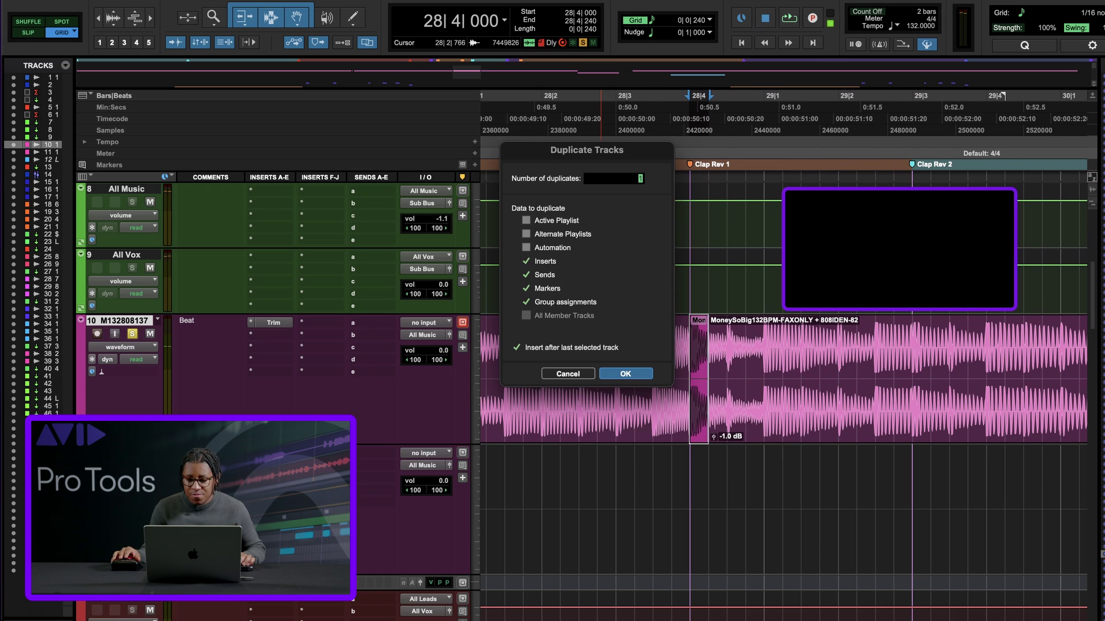
pyautogui.press('Return')
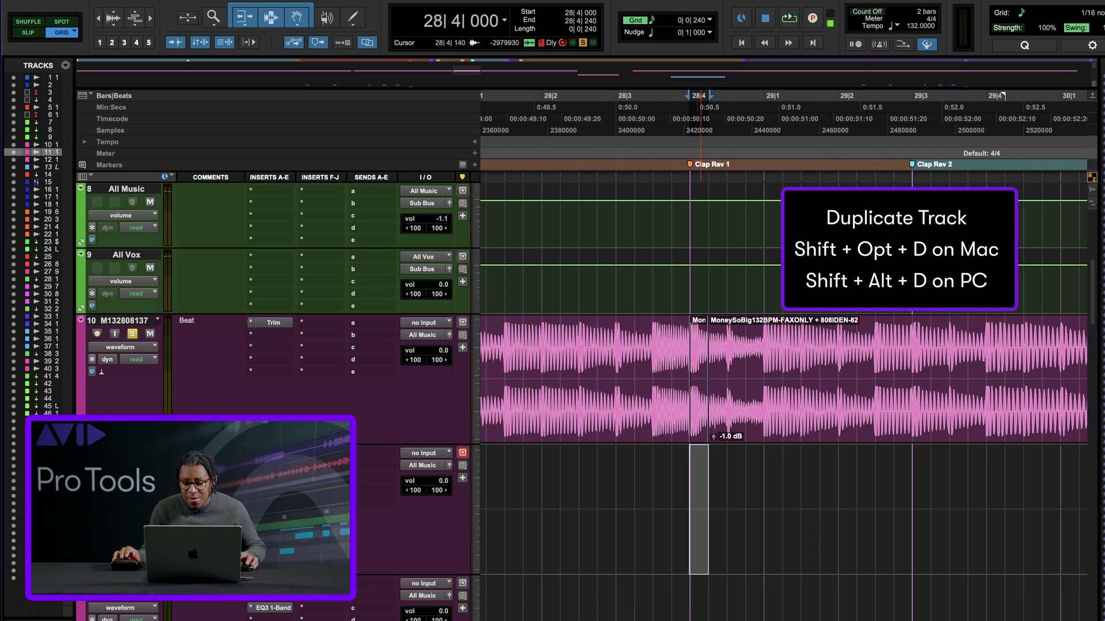
pyautogui.moveTo(700, 424); pyautogui.dragTo(700, 536)
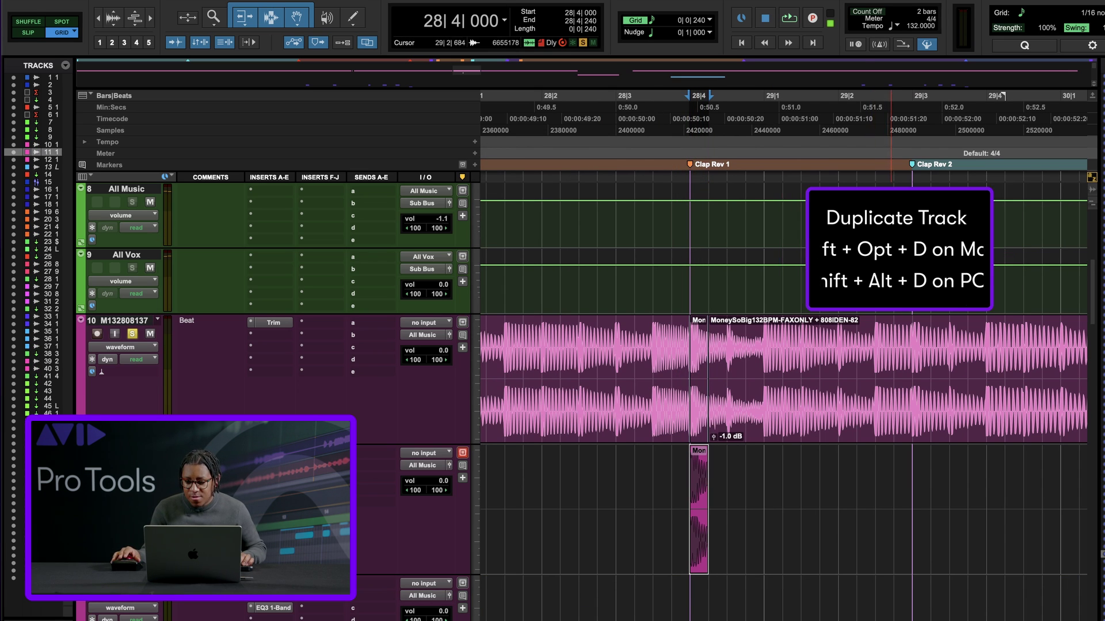
# - Render the D-Verb AudioSuite reverb on the copied clap over a selection extended to the Clap Rev 2 marker at 29|3|000
pyautogui.moveTo(891, 483); pyautogui.dragTo(912, 483)
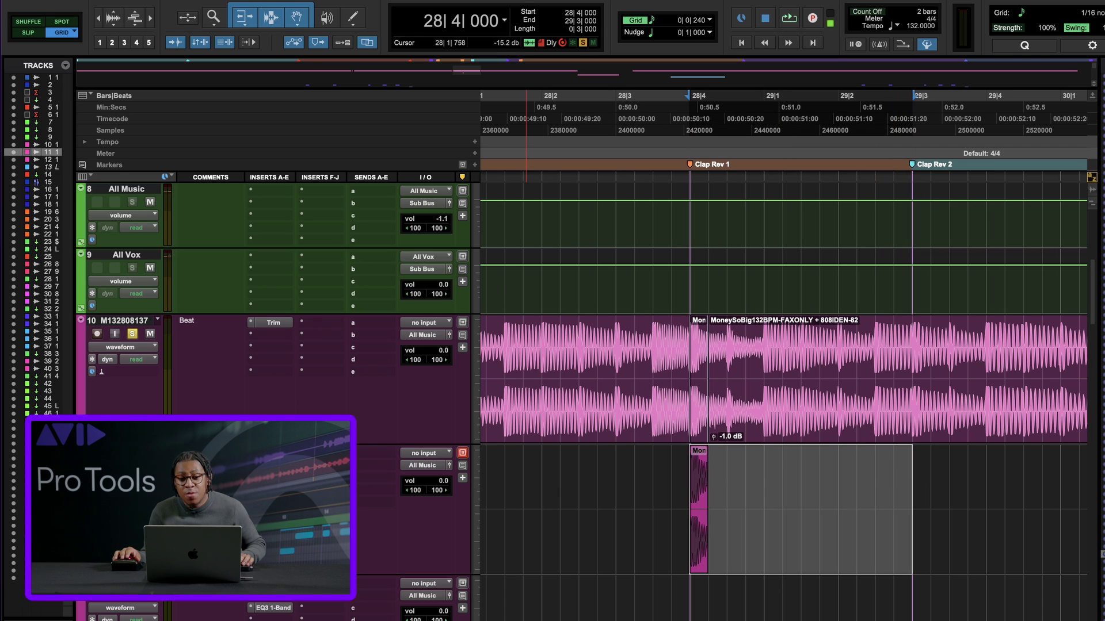
pyautogui.click(305, 1)
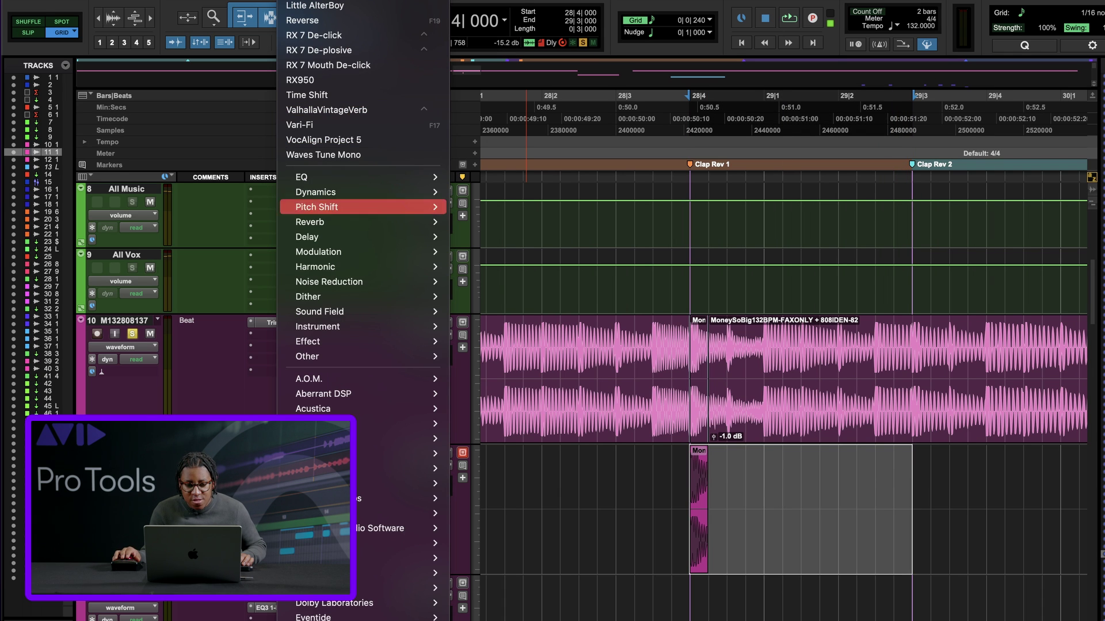
pyautogui.moveTo(363, 237)
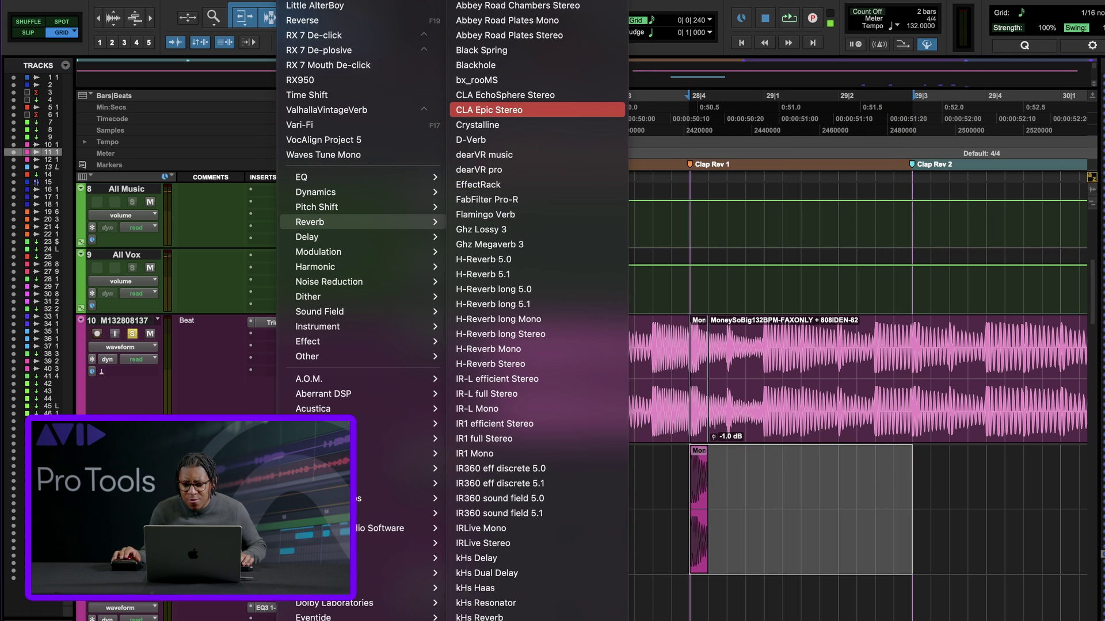
pyautogui.click(494, 140)
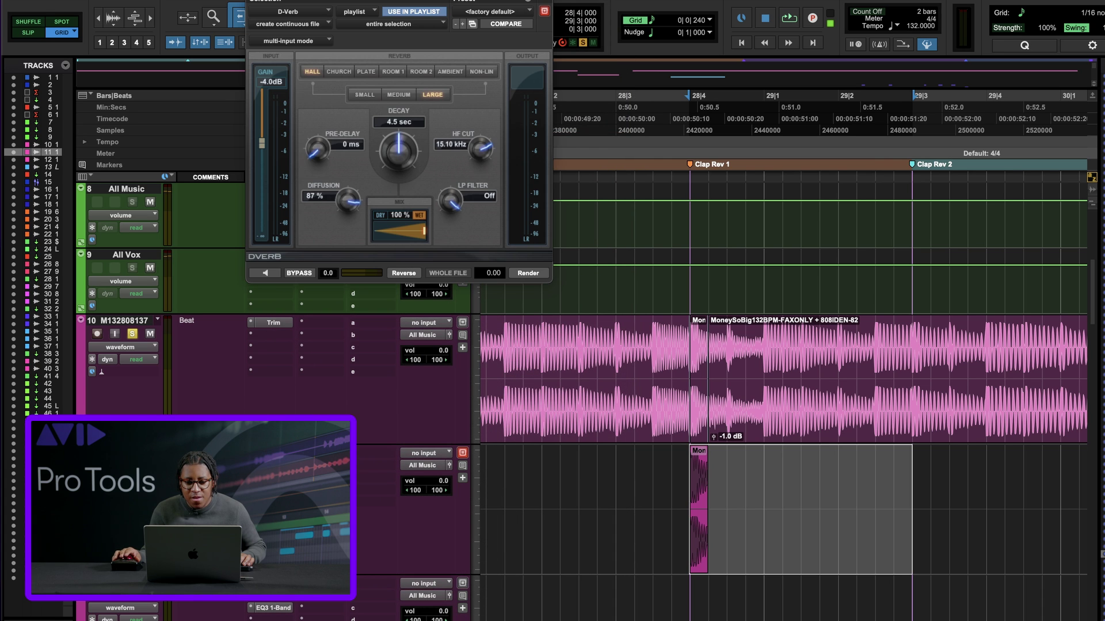
pyautogui.click(528, 273)
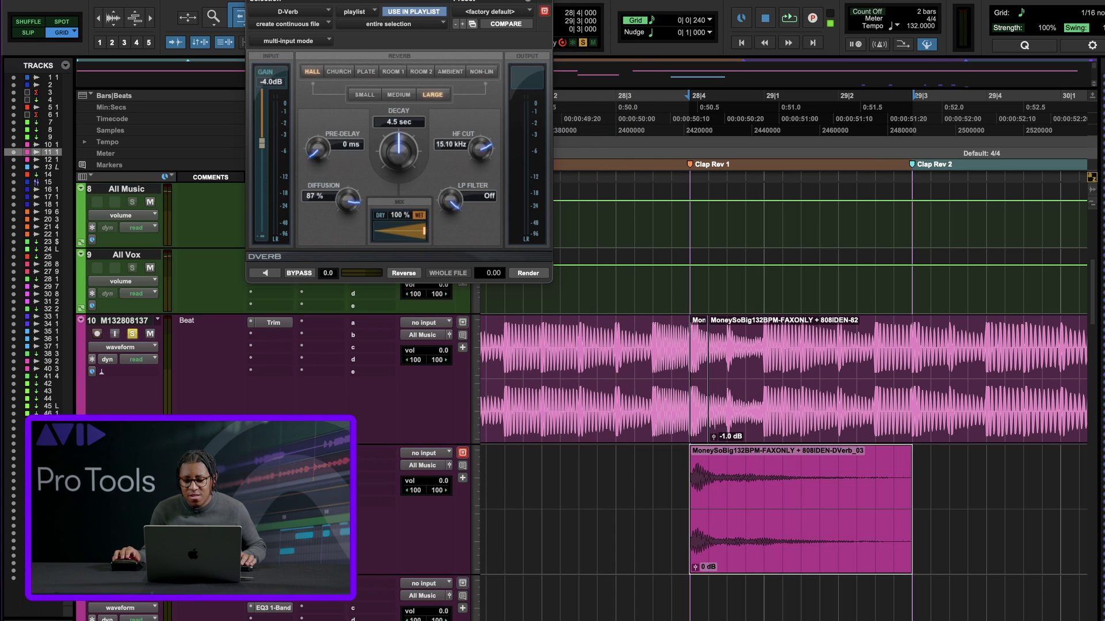
# - Solo the duplicate track instead of the Beat track and audition the rendered reverb from 28|4|000
pyautogui.click(634, 374)
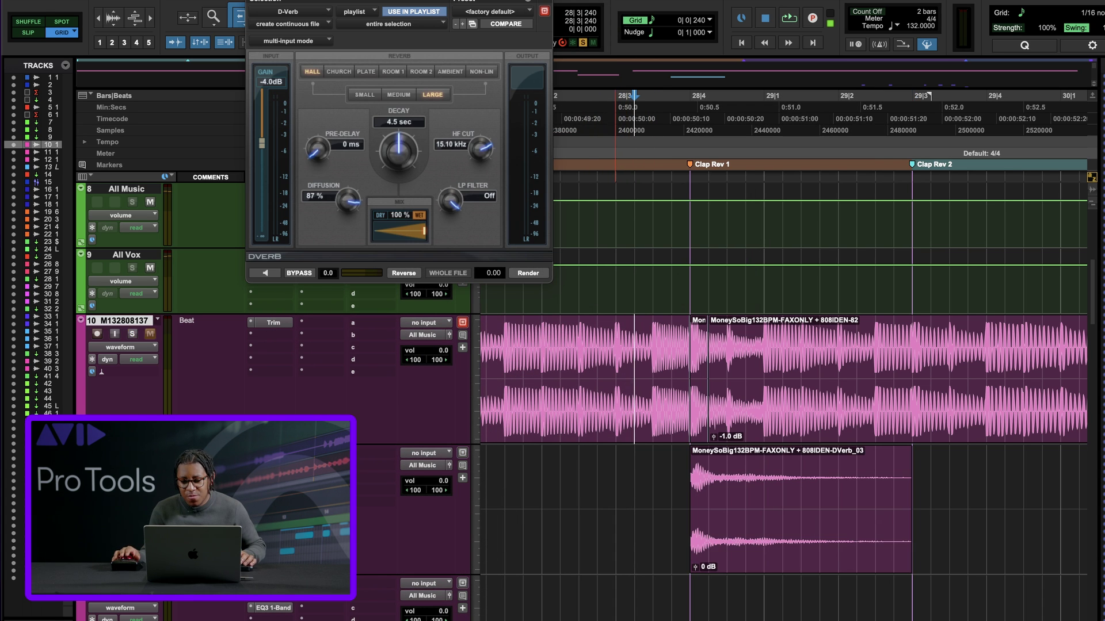
pyautogui.click(615, 506)
pyautogui.press('Tab')
pyautogui.press('space')
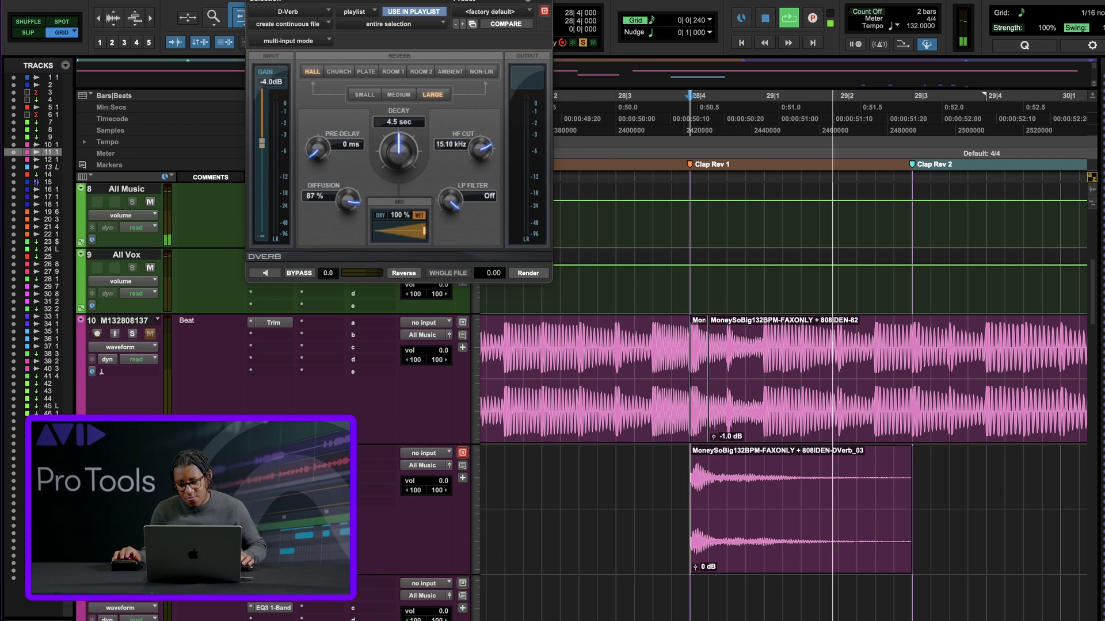
pyautogui.press('space')
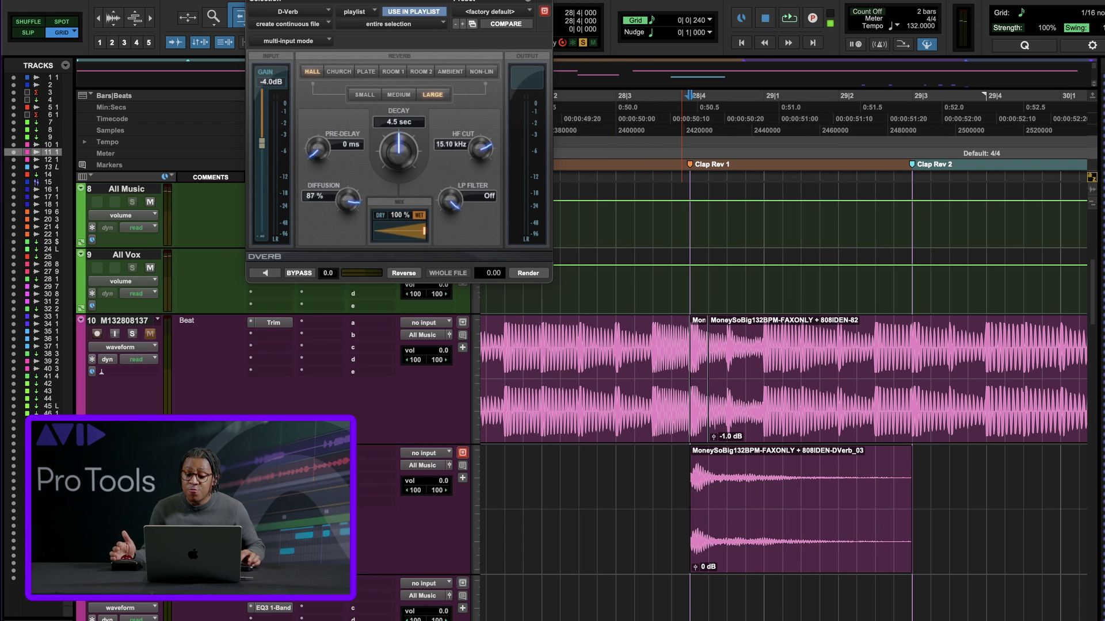
# - Open the AudioSuite Reverse plug-in for the reverb clip and duplicate its track once with a copy of the clip
pyautogui.scroll(-2, 690, 472)
pyautogui.click(762, 472)
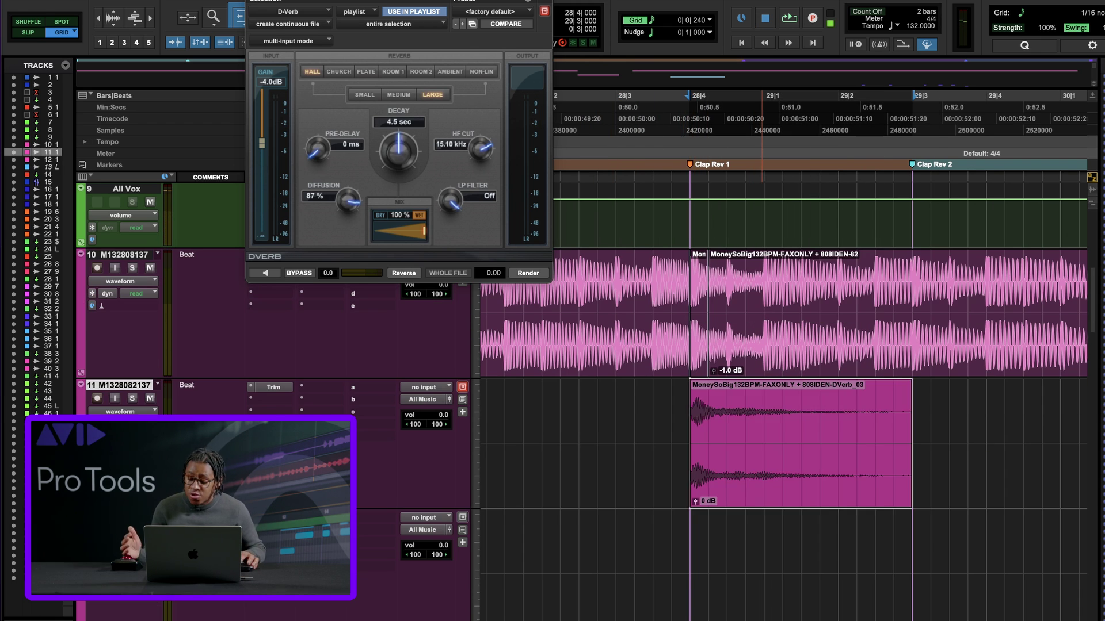
pyautogui.press('super+w')
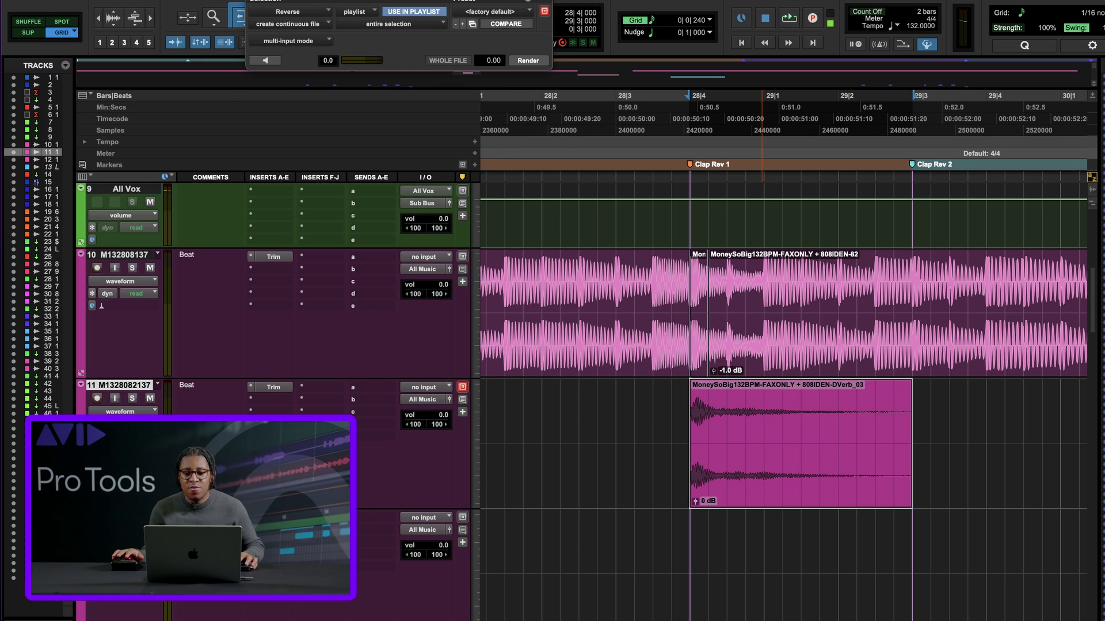
pyautogui.hotkey('alt', 'shift', 'd')
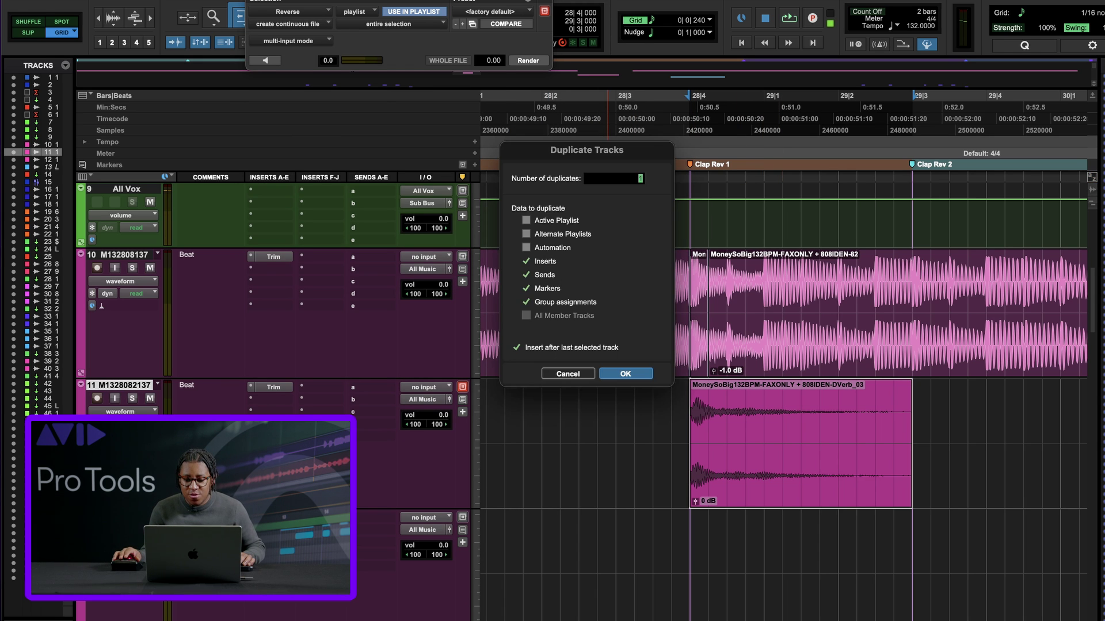
pyautogui.press('Return')
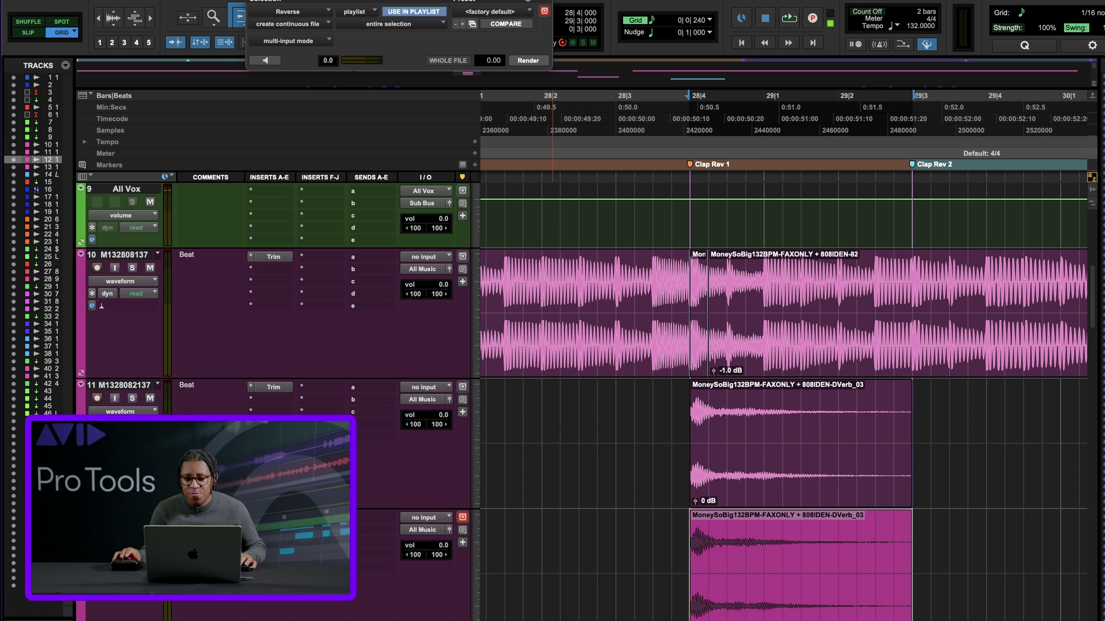
# - Render Reverse on the copied reverb clip between the Clap Rev markers and close the plug-in window
pyautogui.hotkey('alt', 'shift', 'p')
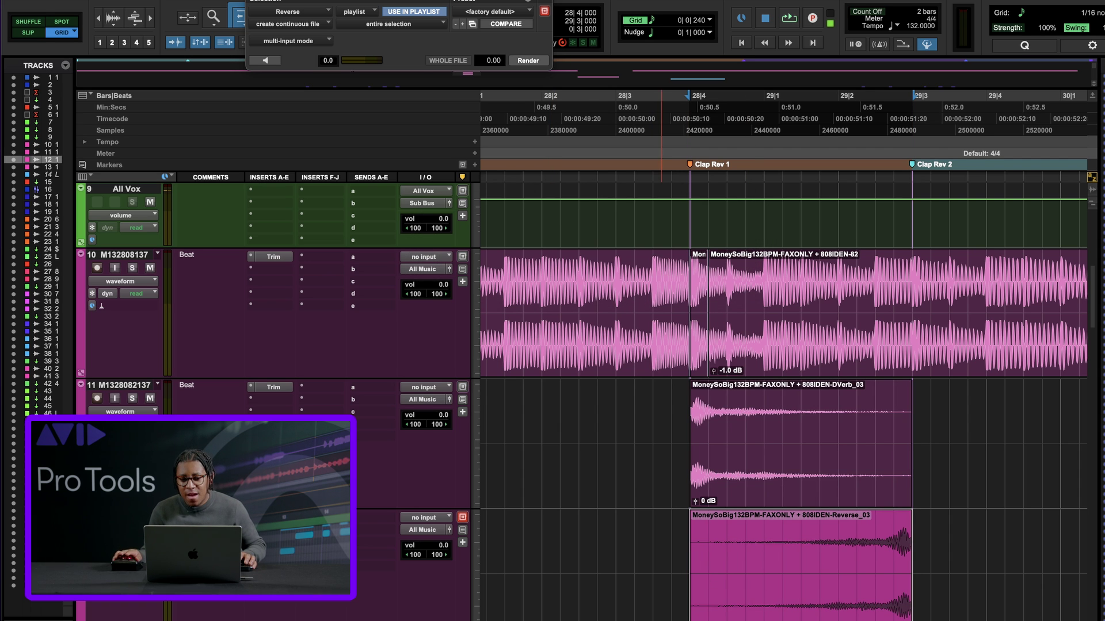
pyautogui.press('super+w')
pyautogui.scroll(-3, 633, 345)
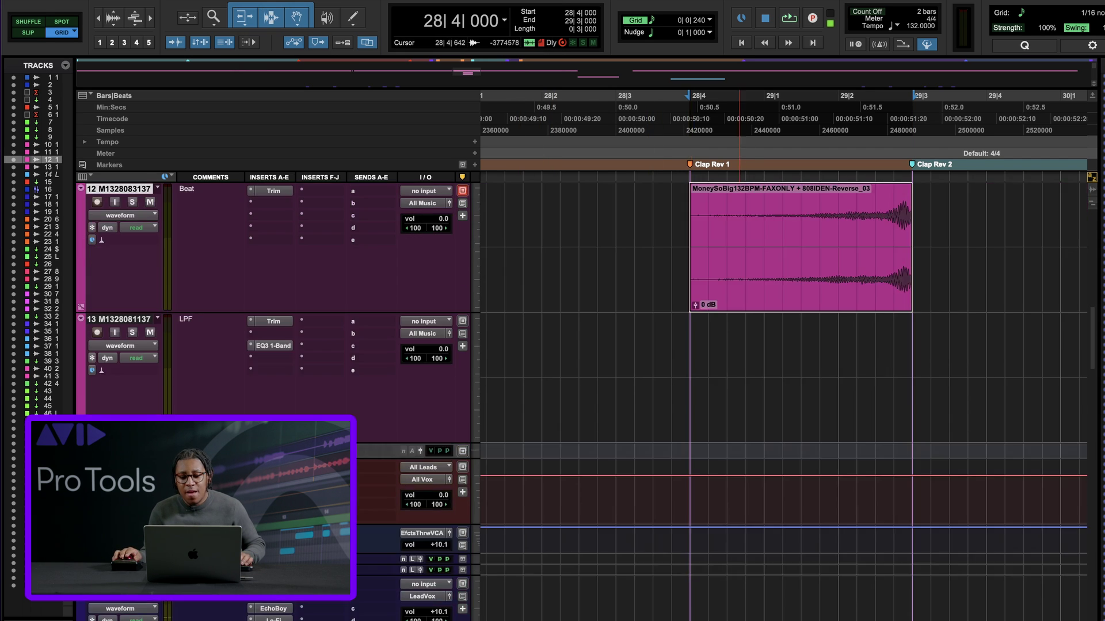
# - Solo the reverb and reversed clap tracks, audition them together from 28|4|000, and clear the solos
pyautogui.click(610, 343)
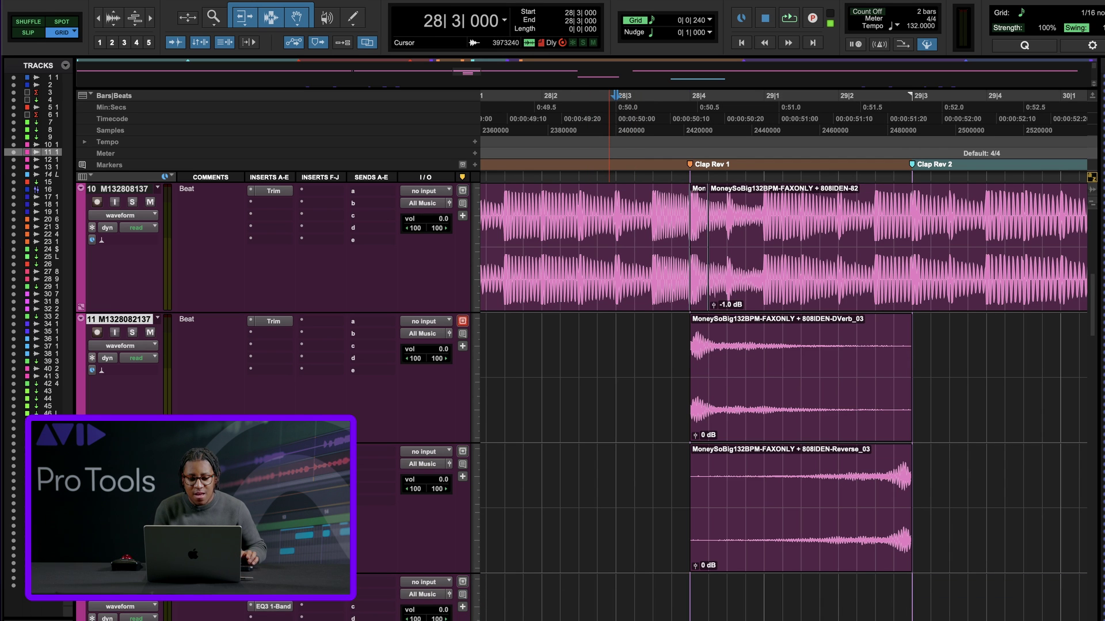
pyautogui.hotkey('shift', ';')
pyautogui.hotkey('shift', 's')
pyautogui.press('Tab')
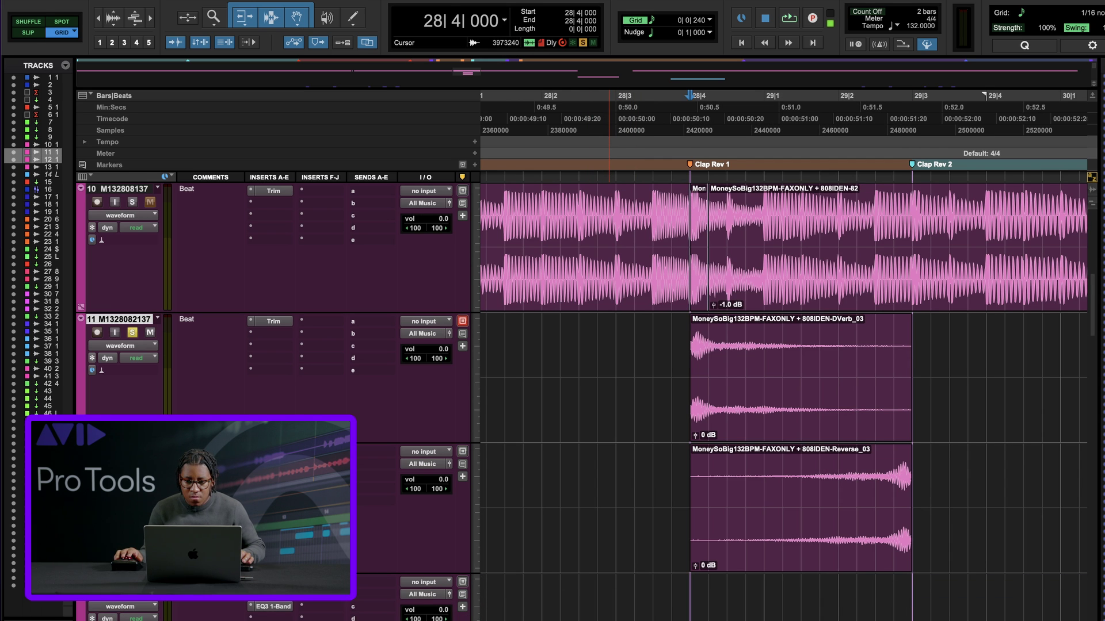
pyautogui.press('space')
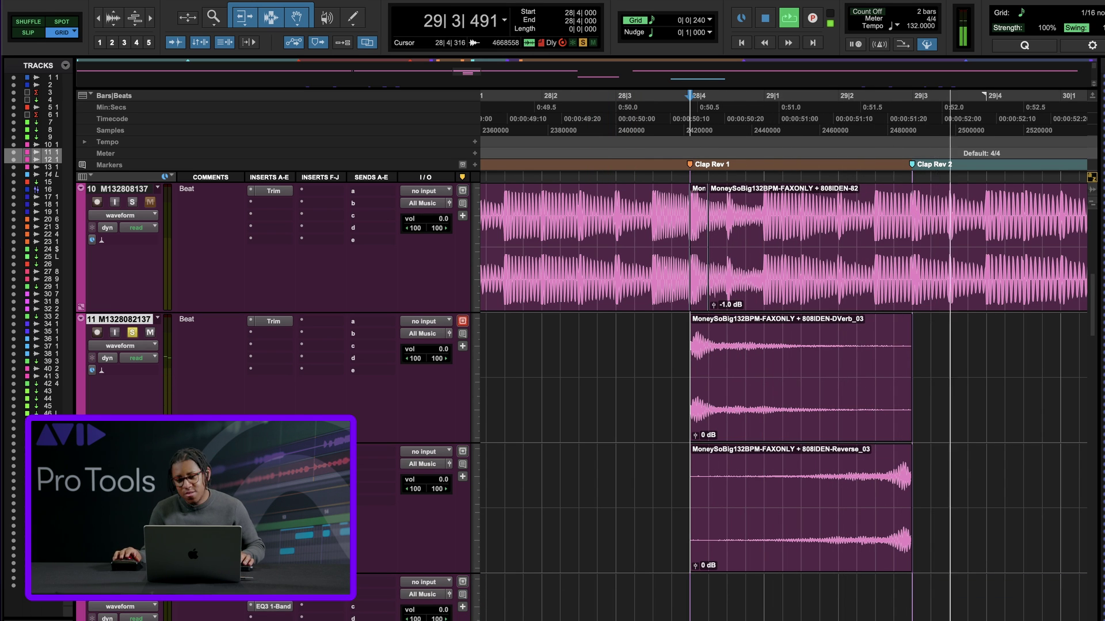
pyautogui.press('space')
pyautogui.hotkey('shift', 's')
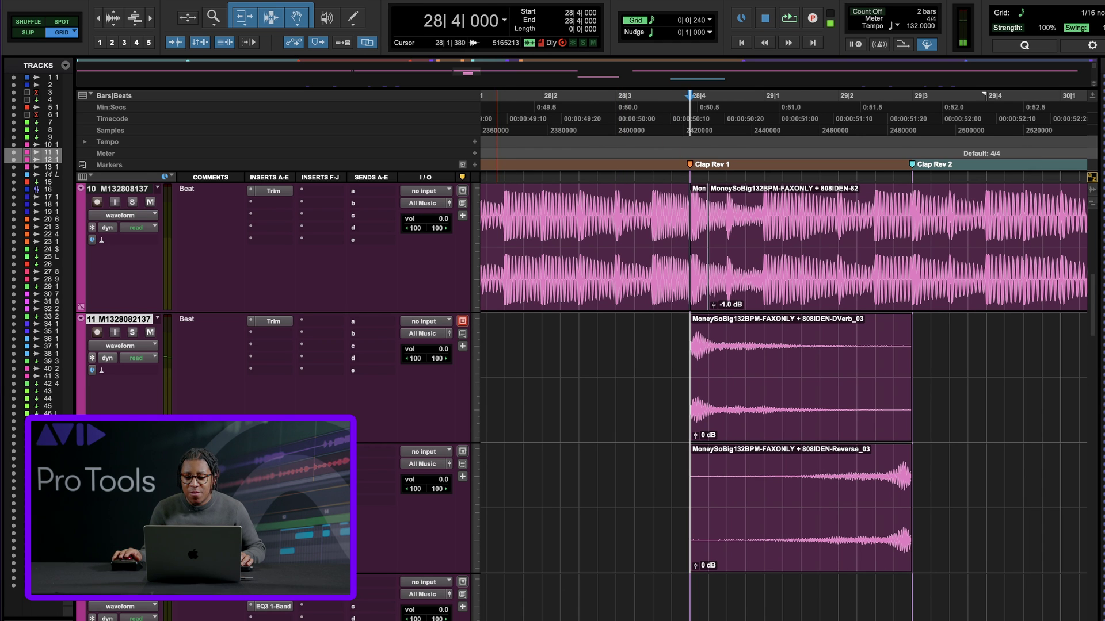
# - Delete the Beat track audio from 28|4|240 to the Clap Rev 2 marker at 29|3|000
pyautogui.click(506, 221)
pyautogui.moveTo(911, 247); pyautogui.dragTo(708, 248)
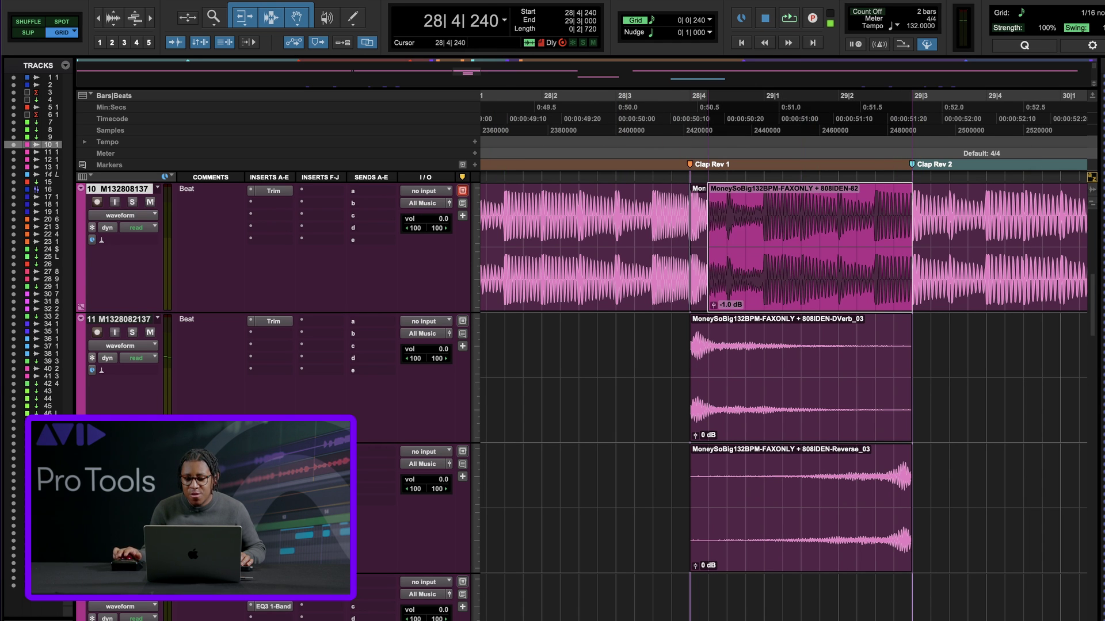
pyautogui.press('Delete')
# - Solo the Beat track together with the reverb and reversed clap tracks and audition the transition from 28|1|480
pyautogui.press('space')
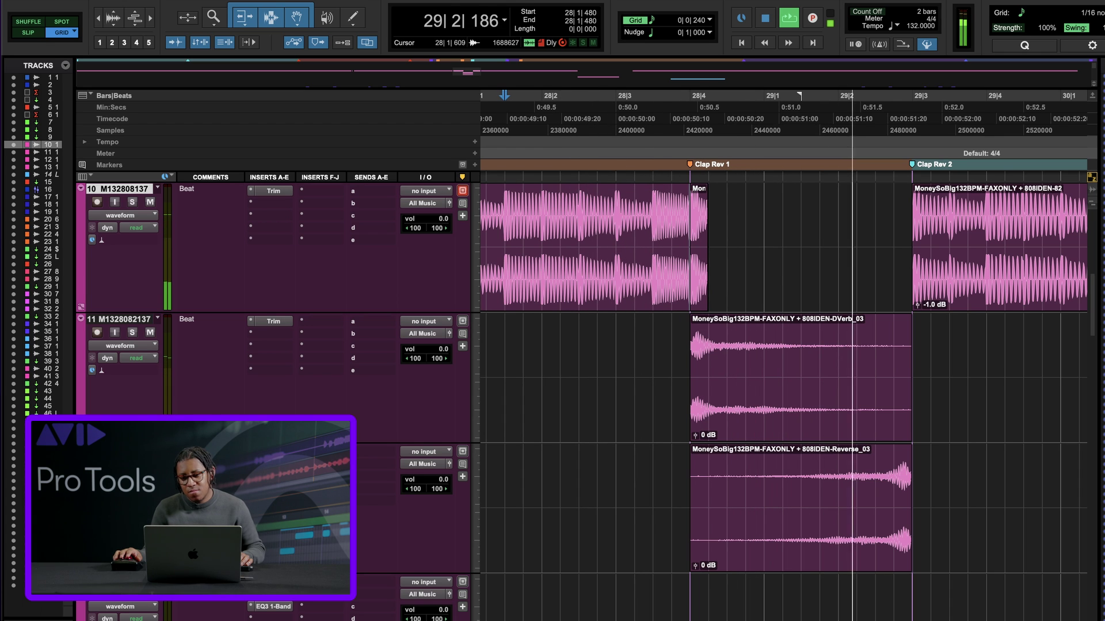
pyautogui.press('space')
pyautogui.hotkey('shift', ';')
pyautogui.hotkey('shift', ';')
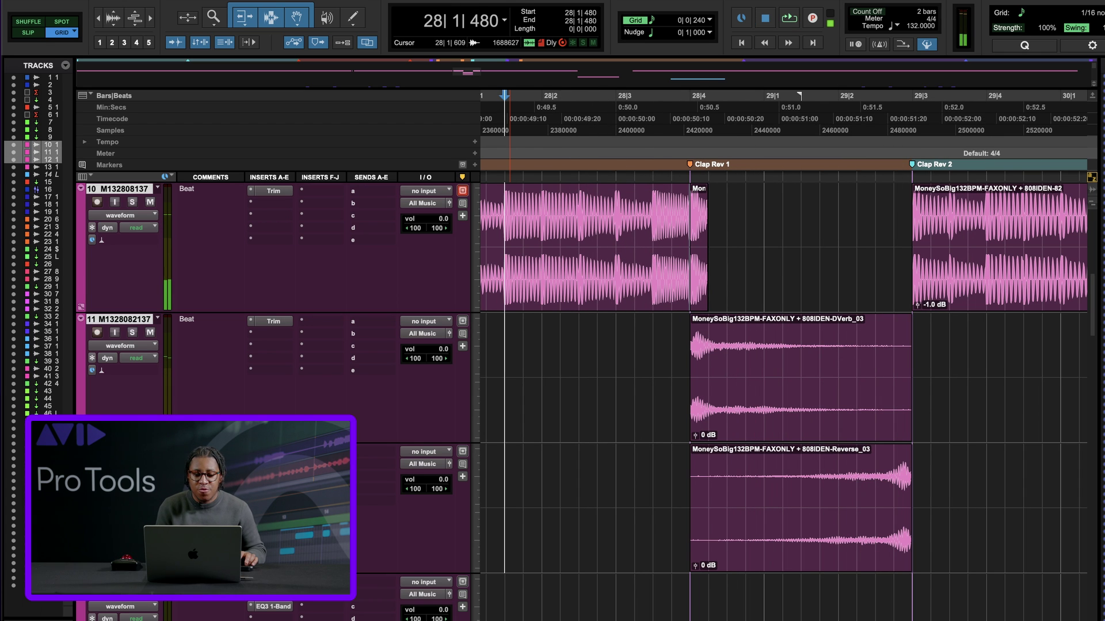
pyautogui.hotkey('shift', 's')
pyautogui.press('space')
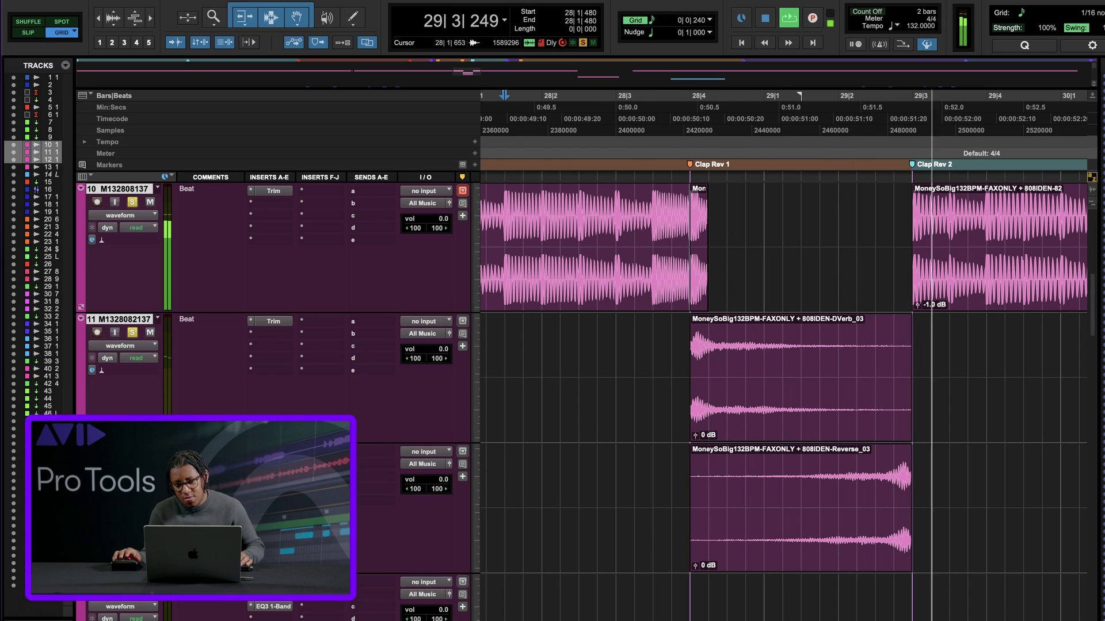
pyautogui.press('space')
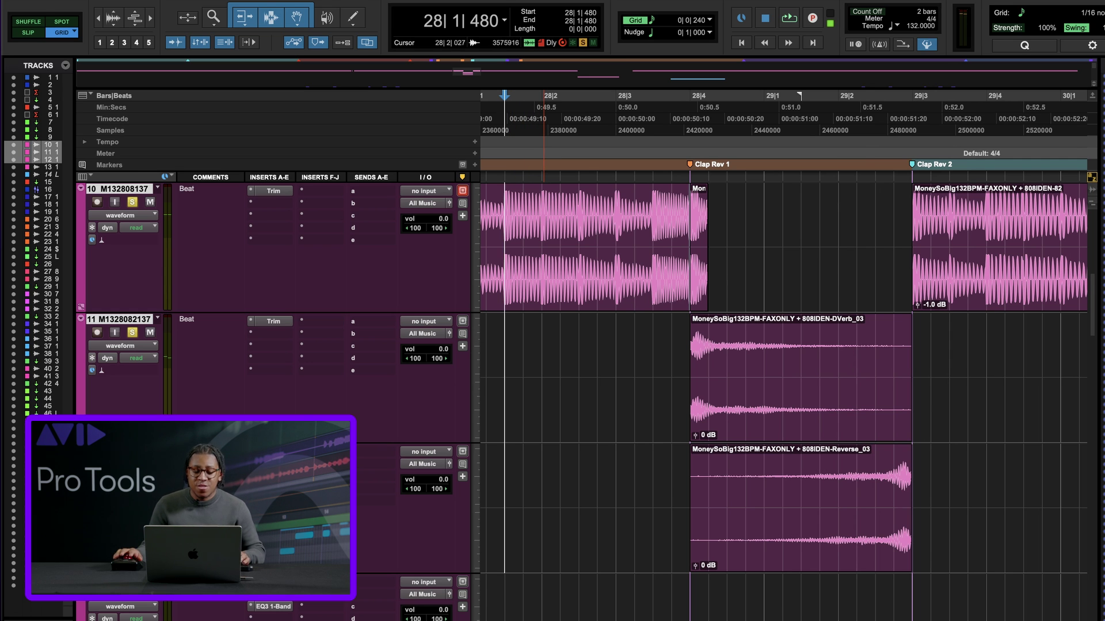
# - Audition the Beat track from 31|4|240 through the section between the two Vari Fi Chop markers
pyautogui.press('r')
pyautogui.hscroll(5, 748, 379)
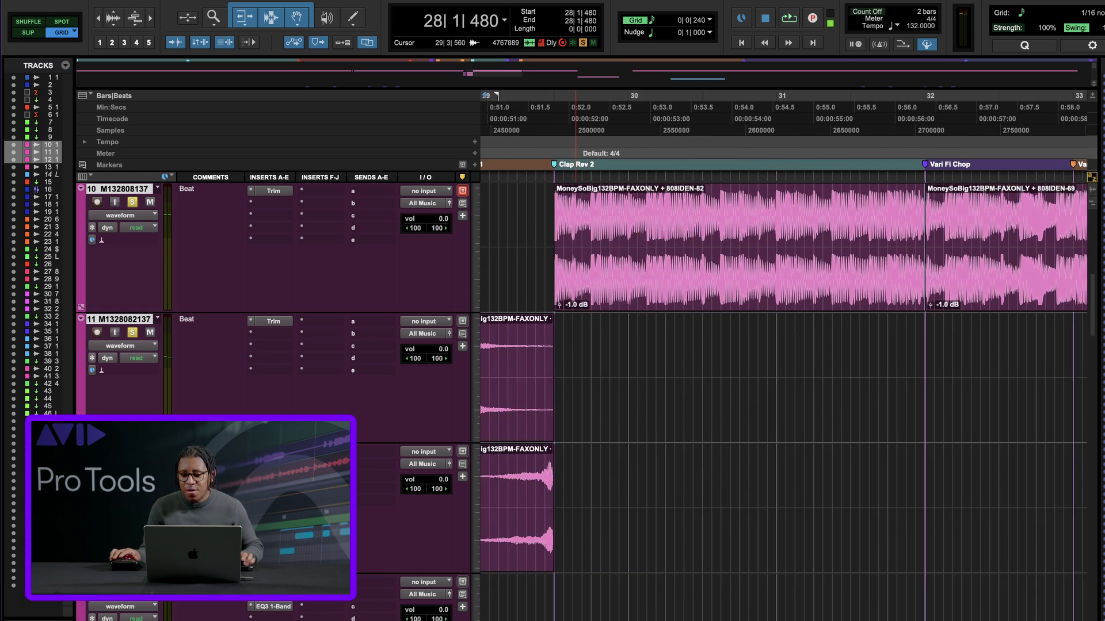
pyautogui.scroll(3, 748, 379)
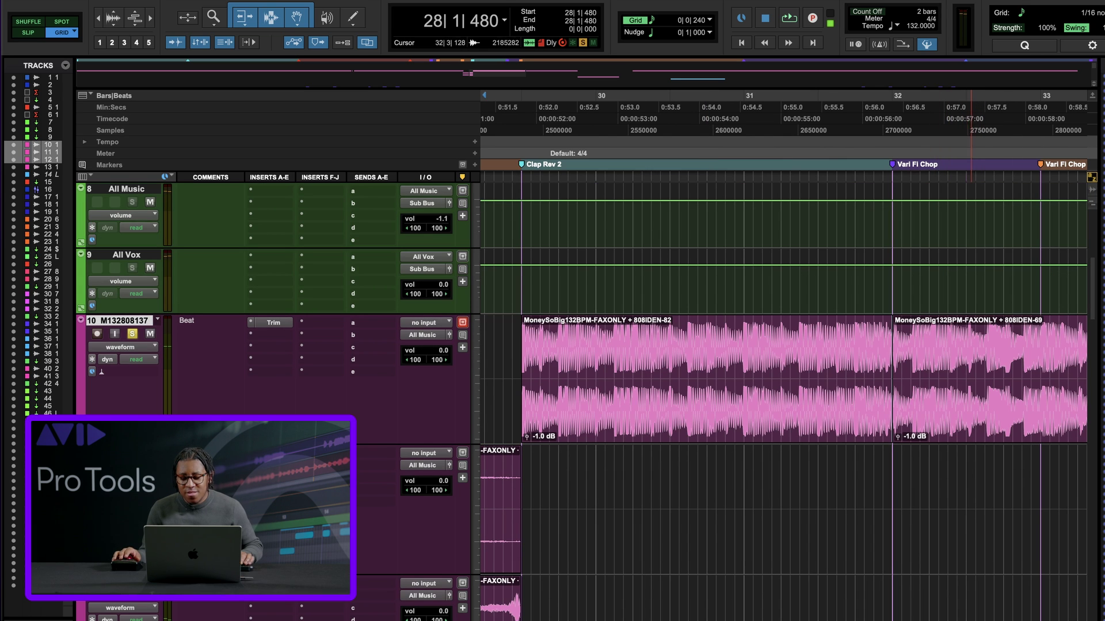
pyautogui.click(970, 340)
pyautogui.click(863, 333)
pyautogui.press('space')
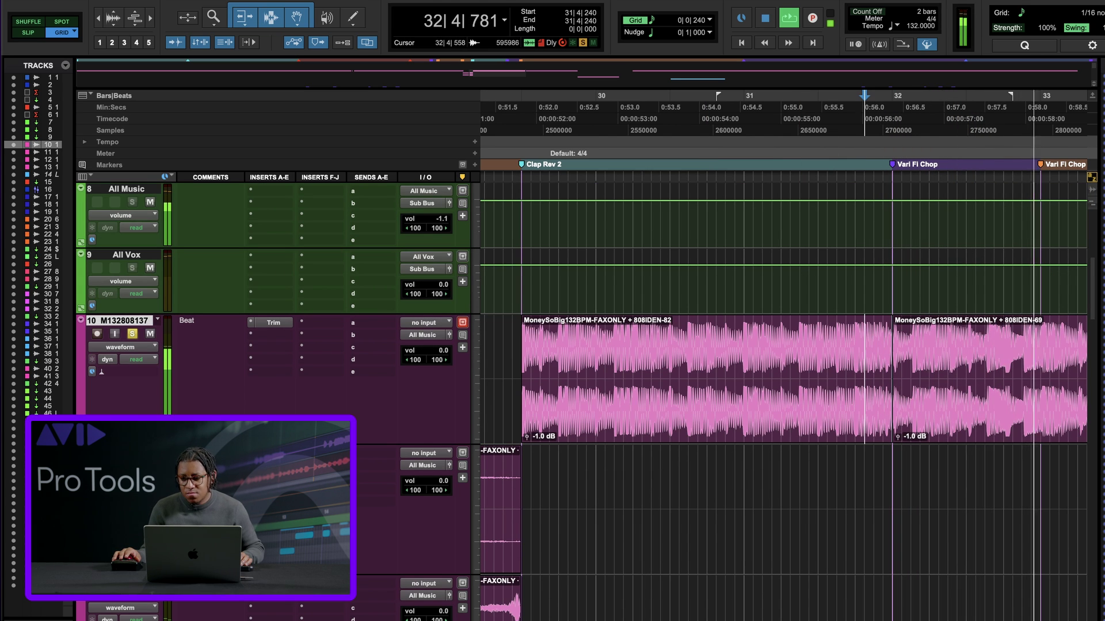
pyautogui.press('space')
# - Place the edit cursor at the second Vari Fi Chop marker, 33|1|000, and set the grid to 0|1|000
pyautogui.click(1037, 335)
pyautogui.press('t')
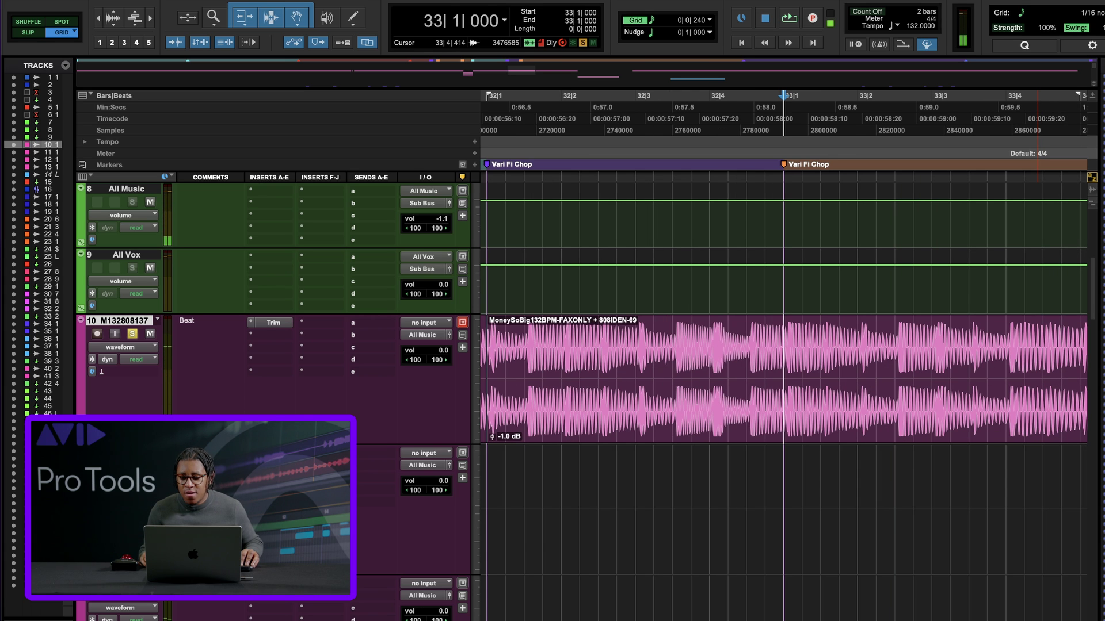
pyautogui.hotkey('ctrl', 'alt', '+')
pyautogui.hotkey('ctrl', 'alt', '+')
pyautogui.hscroll(1, 888, 341)
pyautogui.press('r')
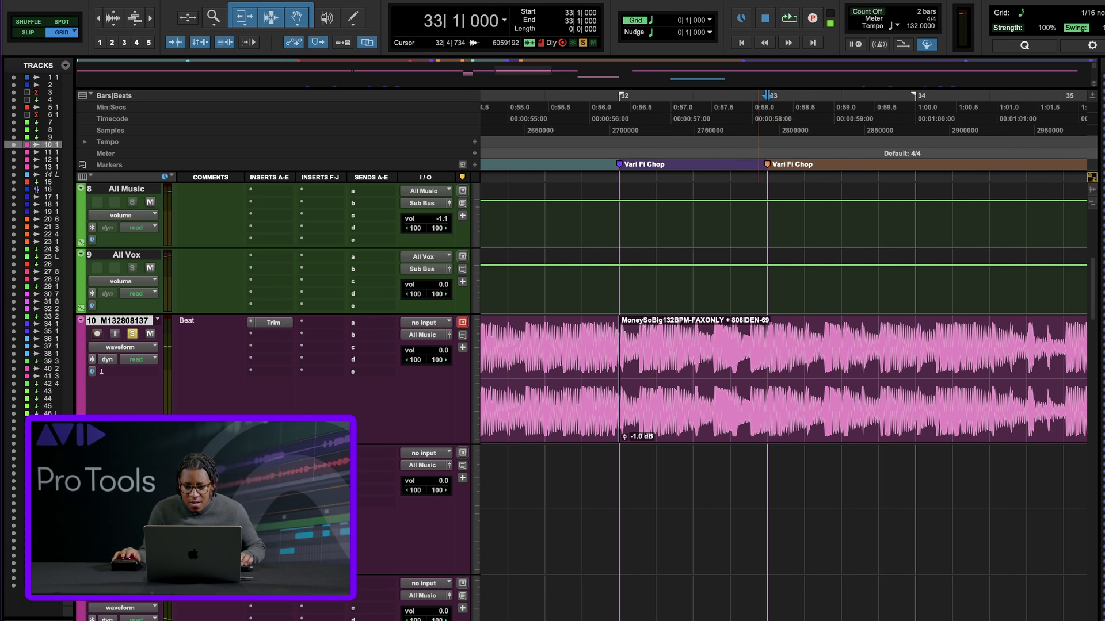
# - Move the edit cursor back to 31|3|000 and audition the Beat track into the first Vari Fi Chop marker
pyautogui.click(692, 331)
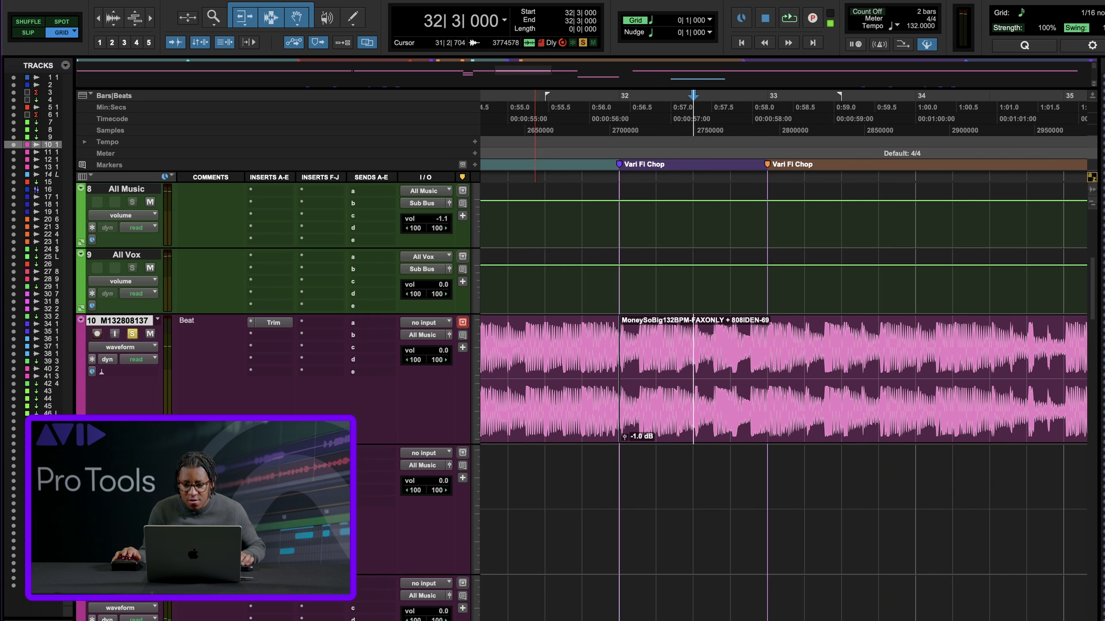
pyautogui.press('-')
pyautogui.press('-')
pyautogui.press('-')
pyautogui.press('-')
pyautogui.press('space')
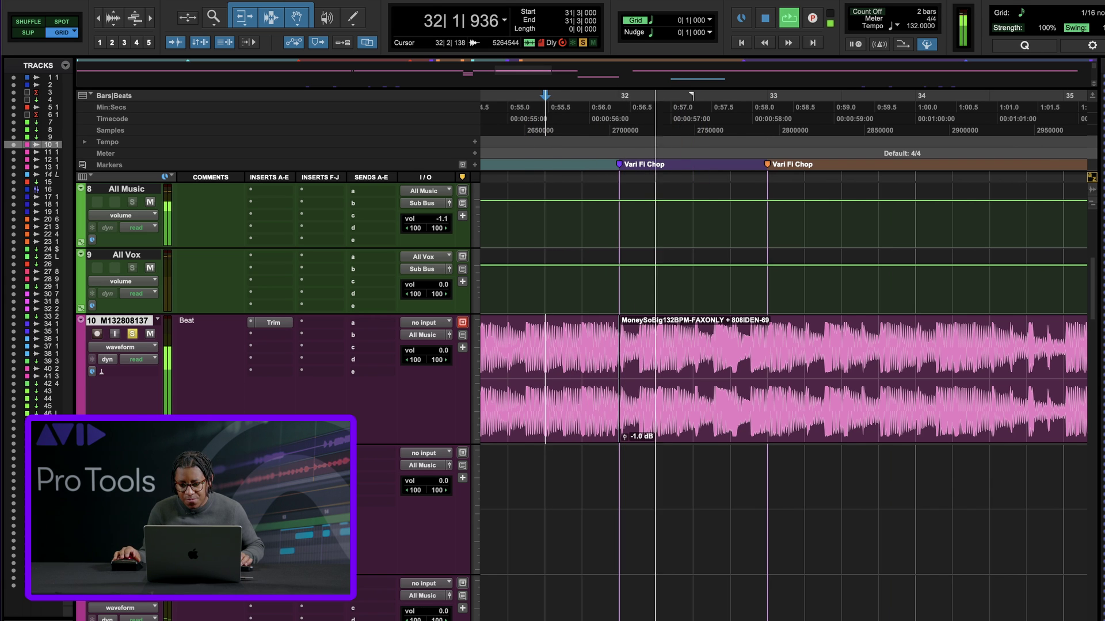
pyautogui.press('space')
# - Separate the Beat clip at 32|2|000 and render AudioSuite Vari-Fi with Slow Down on the slice starting at 32|1|000
pyautogui.click(657, 350)
pyautogui.press('b')
pyautogui.click(637, 409)
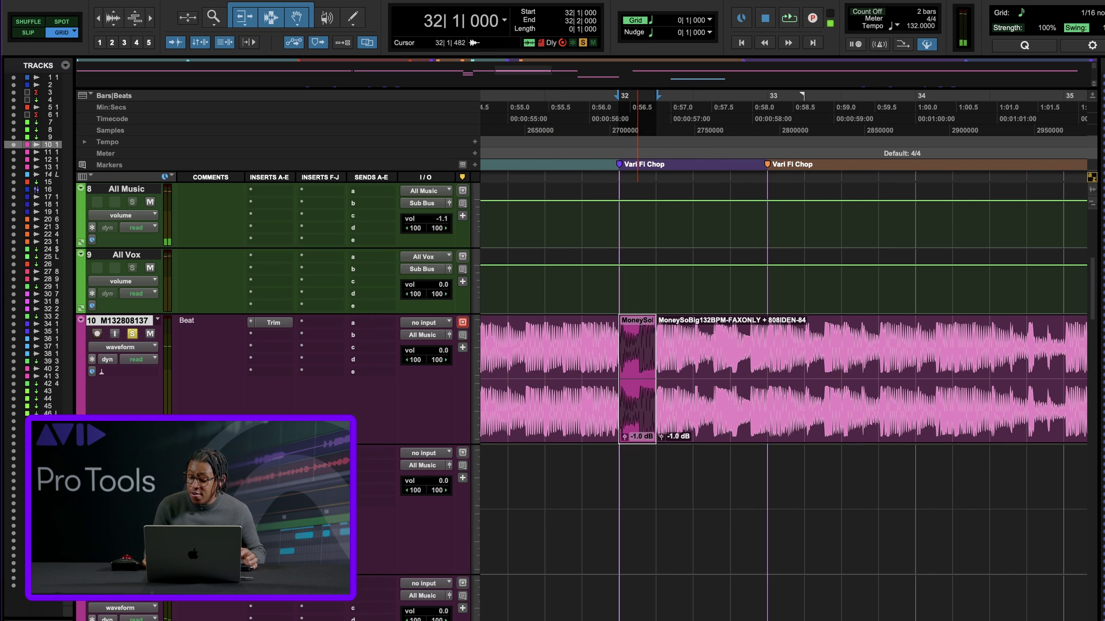
pyautogui.press('ctrl+alt+super+w')
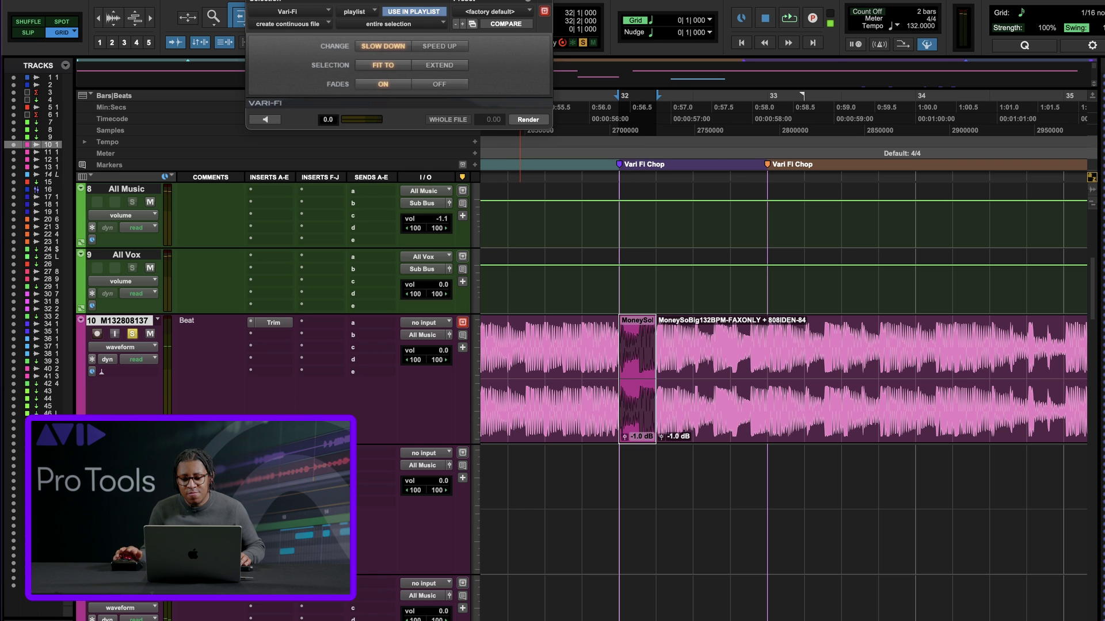
# - Render Vari-Fi with Speed Up on the Beat audio from 32|2|000 to 33|1|000 and audition from 31|3|000
pyautogui.moveTo(767, 380); pyautogui.dragTo(656, 380)
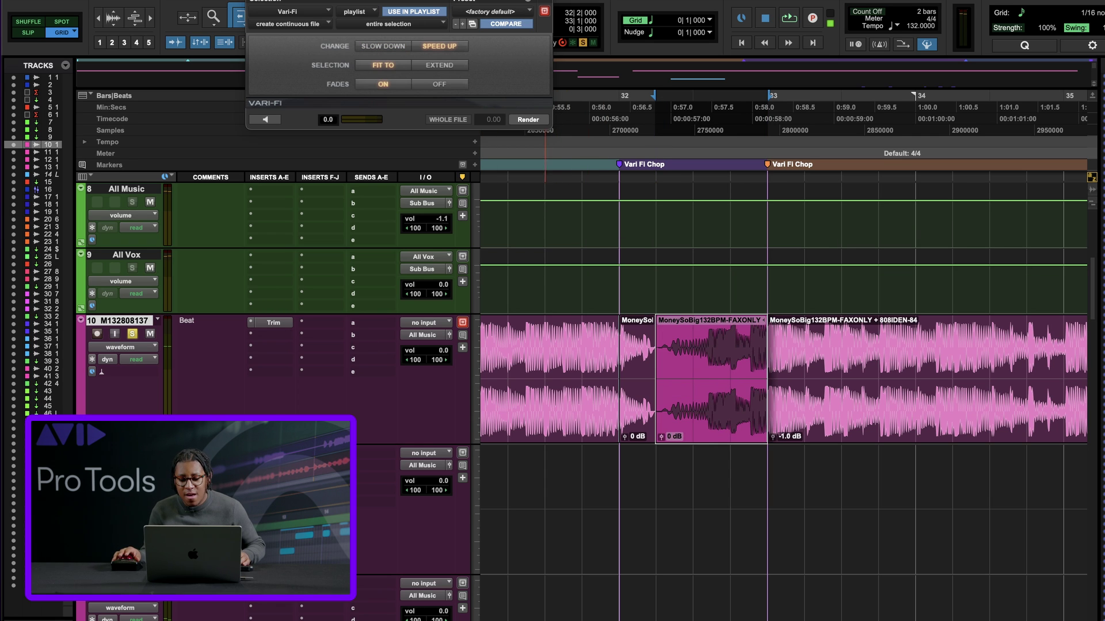
pyautogui.click(544, 380)
pyautogui.press('space')
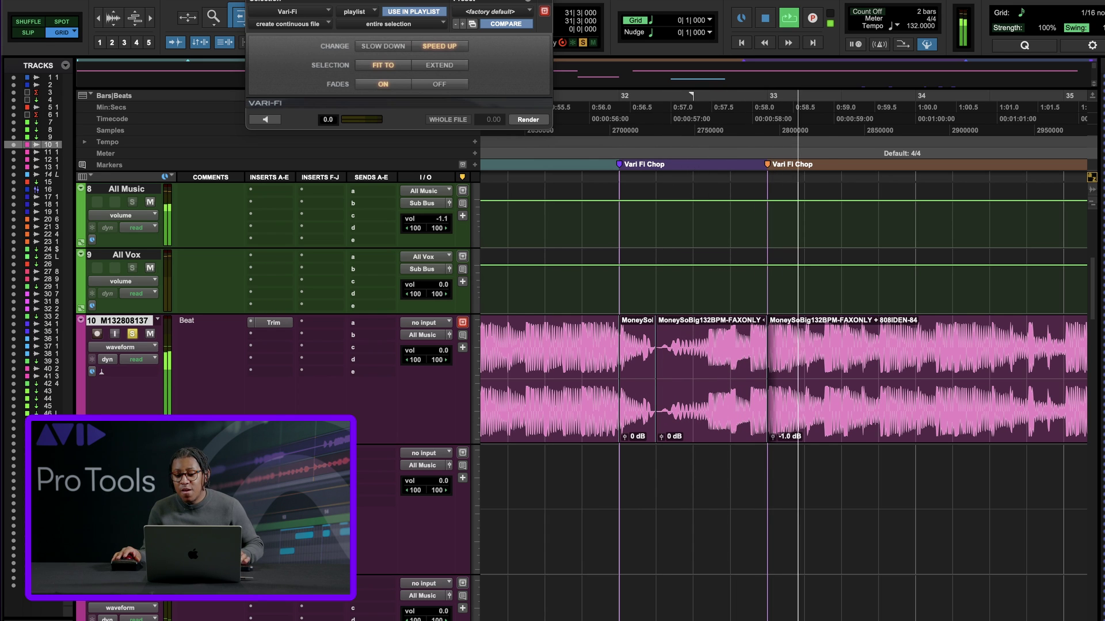
pyautogui.press('space')
# - Select the sped-up clip with the grid set to 0|0|480 and close the Vari-Fi window
pyautogui.click(695, 402)
pyautogui.hotkey('ctrl', 'alt', '-')
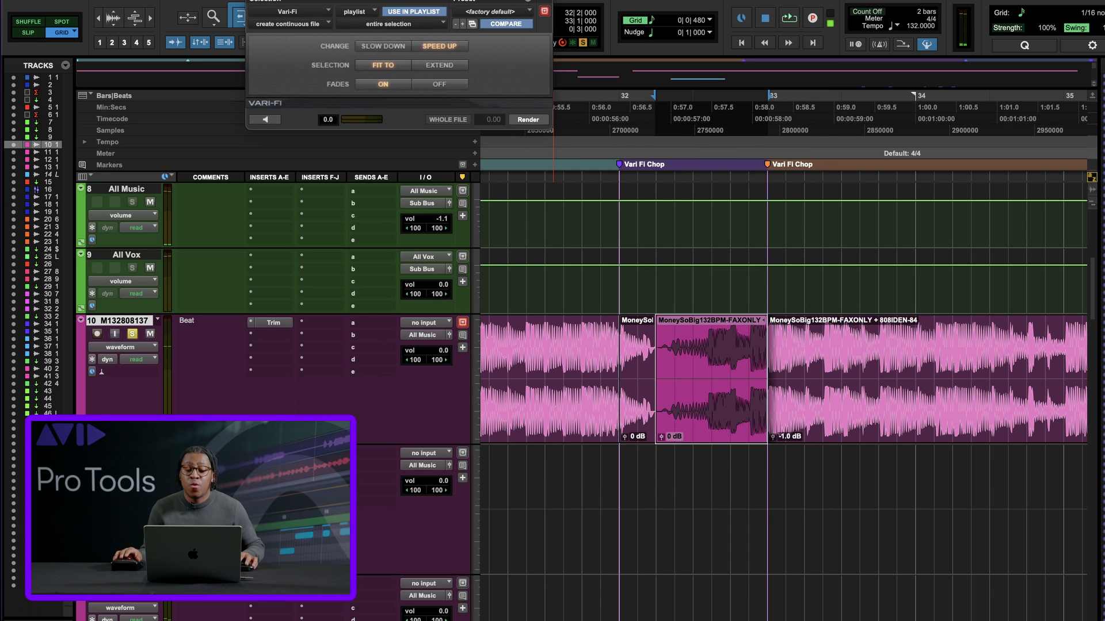
pyautogui.press('super+w')
pyautogui.hotkey('ctrl', 'alt', '-')
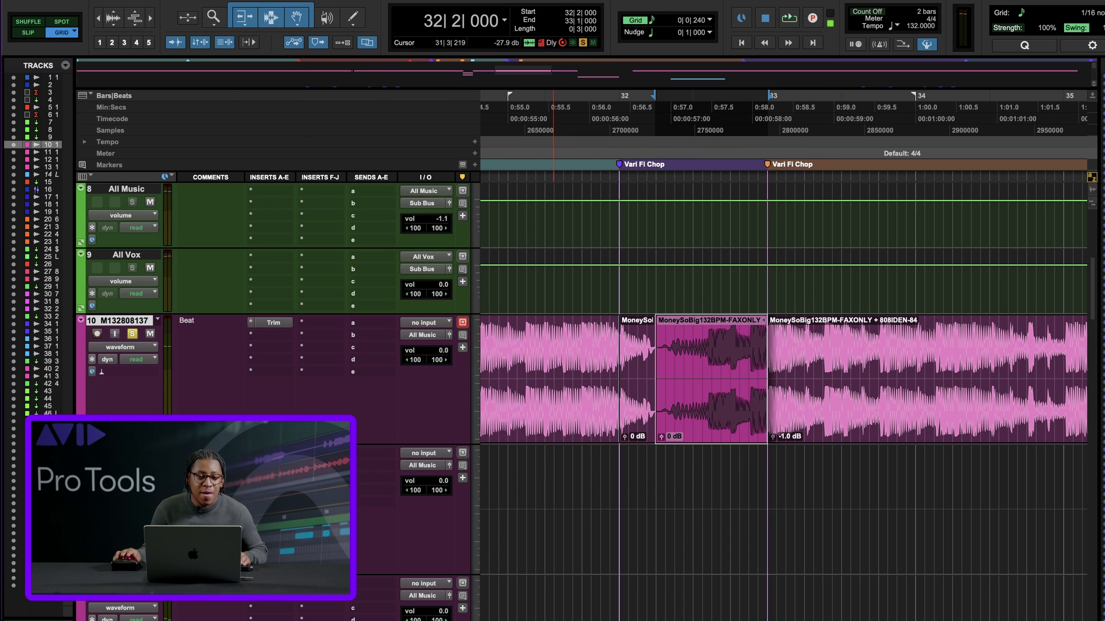
pyautogui.click(123, 0)
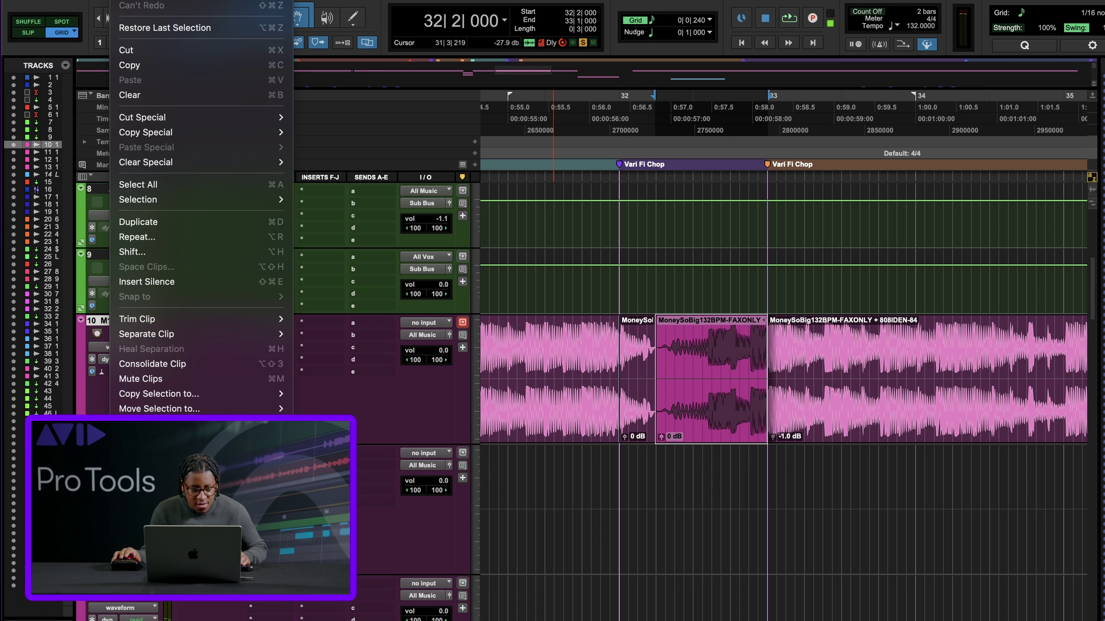
pyautogui.moveTo(146, 335)
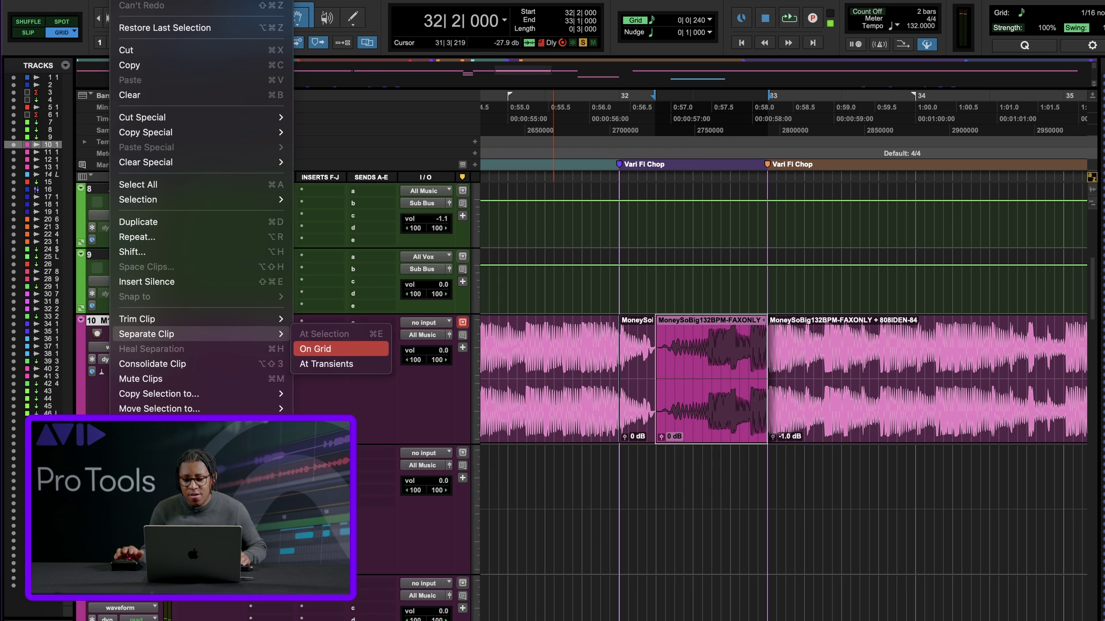
pyautogui.click(316, 348)
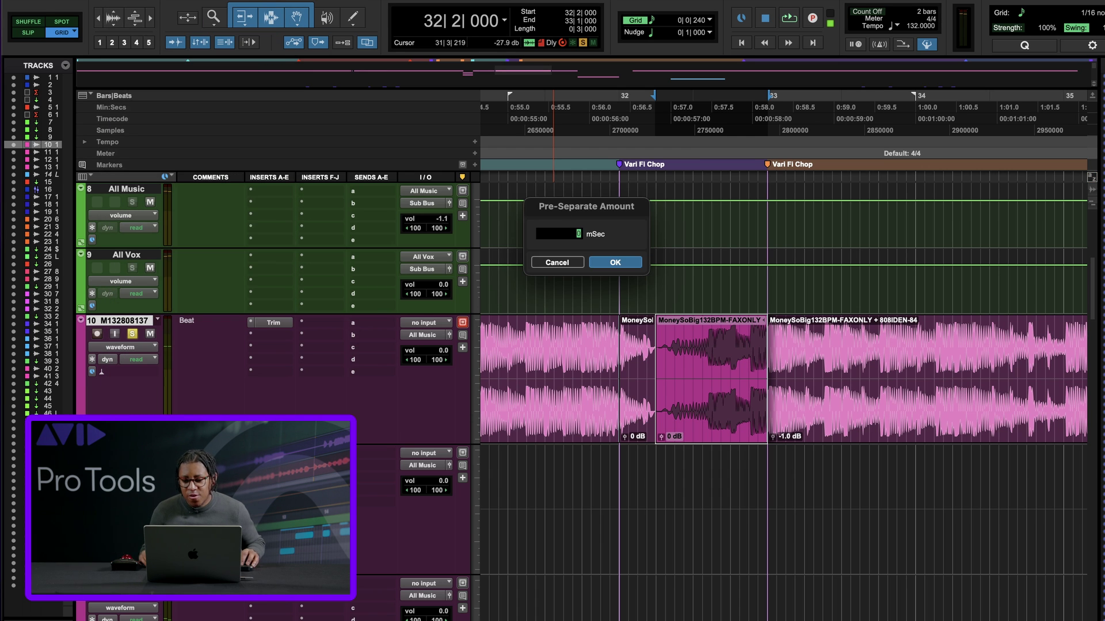
pyautogui.click(554, 262)
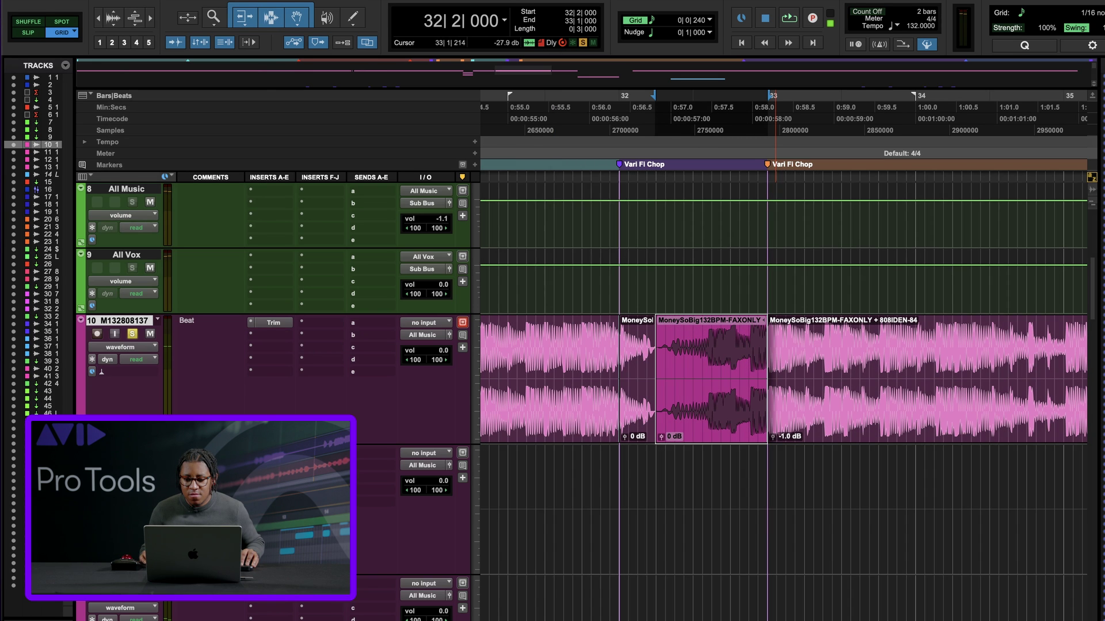
pyautogui.hotkey('ctrl', 'alt', '+')
# - Separate the sped-up clip on the 0|0|480 grid with a pre-separate amount of 0 ms
pyautogui.click(93, 1)
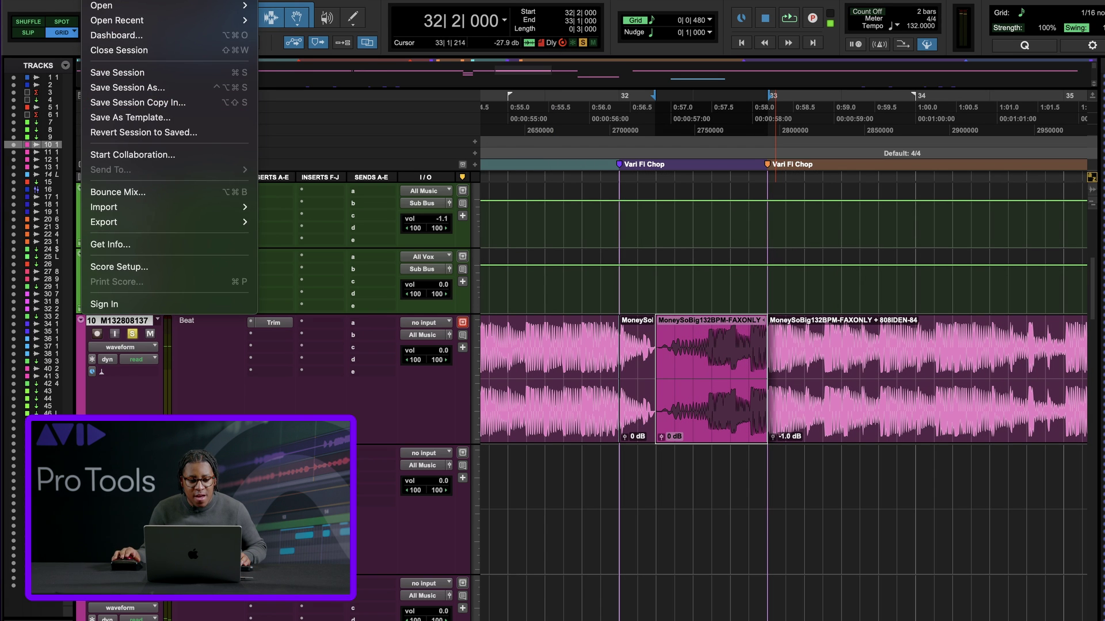
pyautogui.moveTo(121, 0)
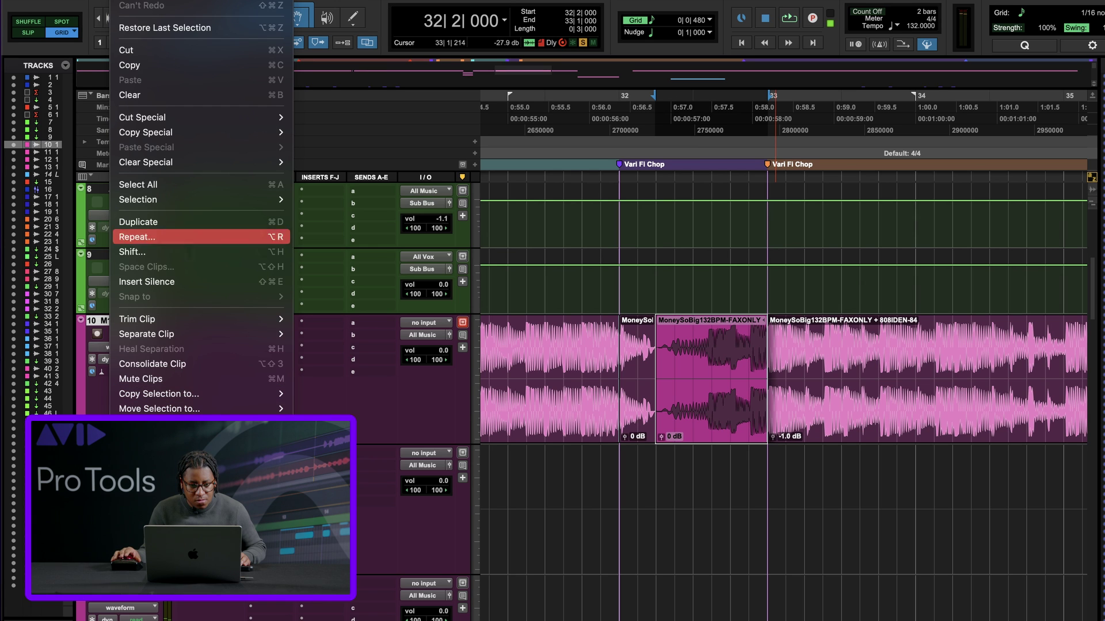
pyautogui.moveTo(173, 333)
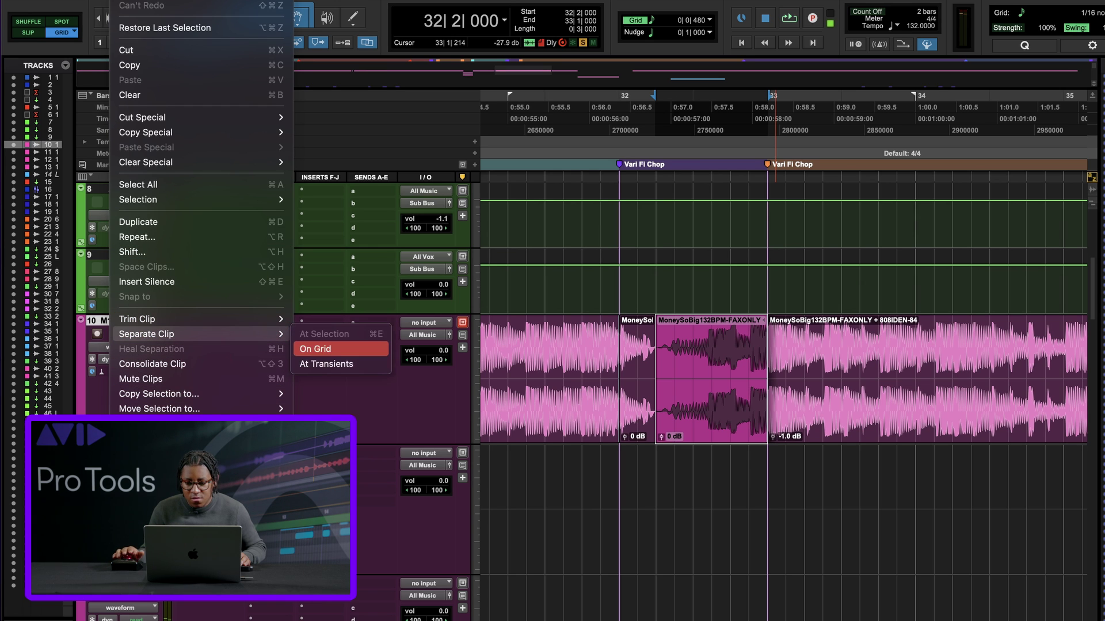
pyautogui.click(322, 349)
pyautogui.press('Return')
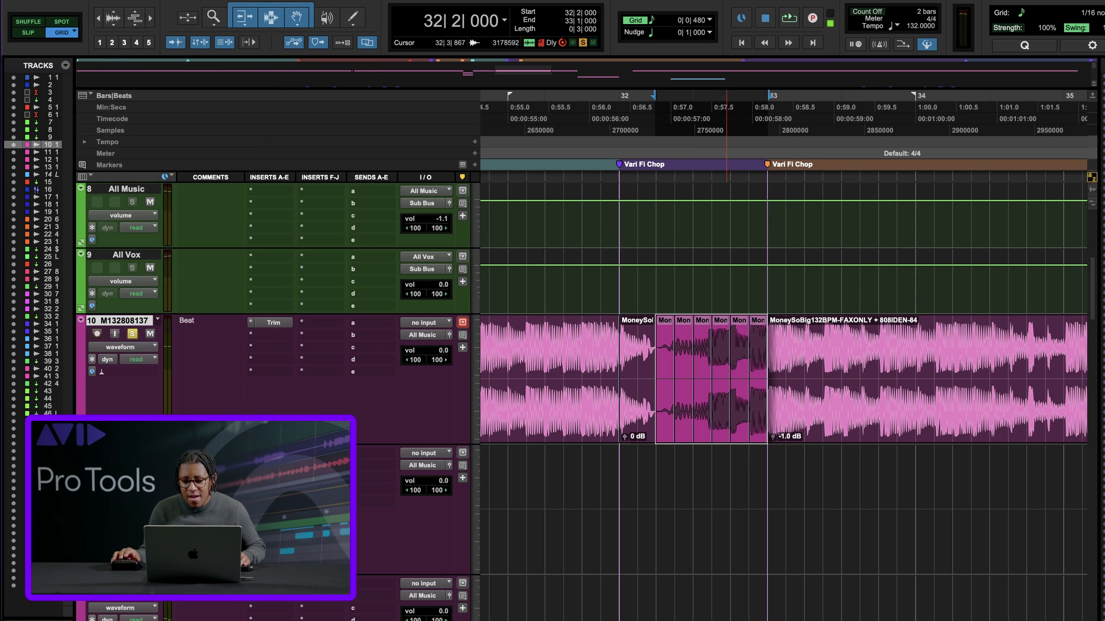
# - Try to trim the start of the clip after the slices back to 32|4|480 and undo the trim
pyautogui.doubleClick(739, 354)
pyautogui.press('t')
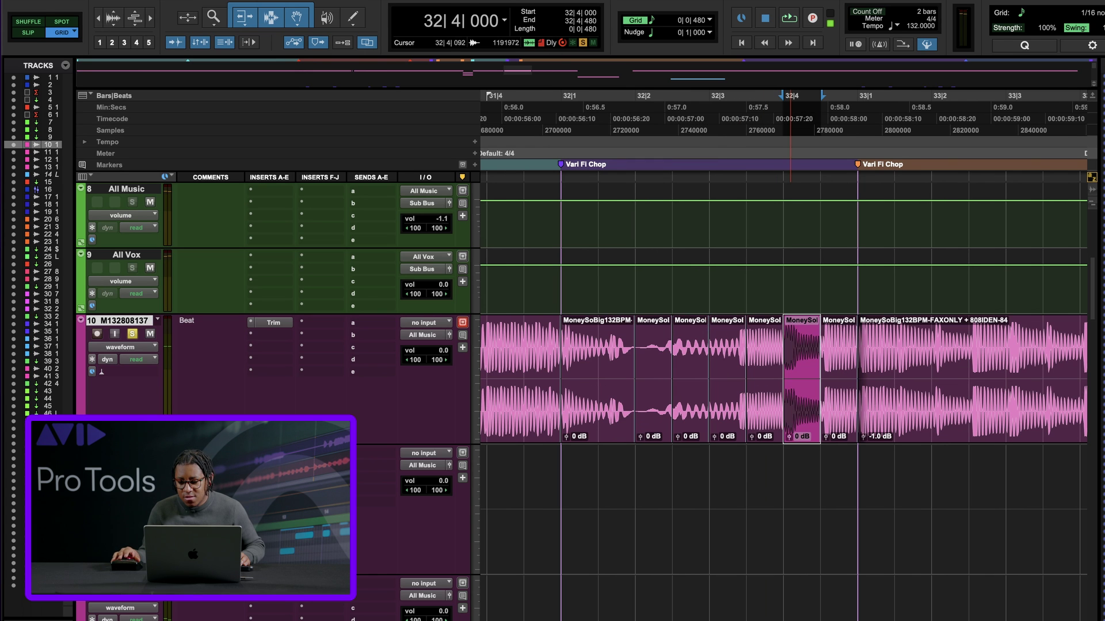
pyautogui.doubleClick(844, 354)
pyautogui.moveTo(859, 377); pyautogui.dragTo(814, 376)
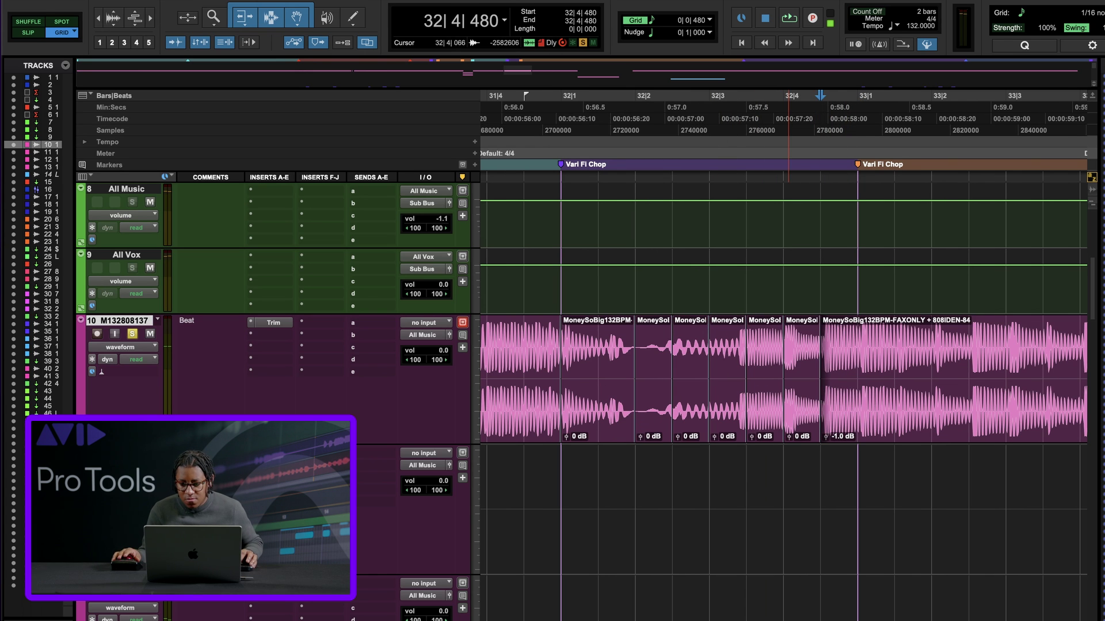
pyautogui.press('super+z')
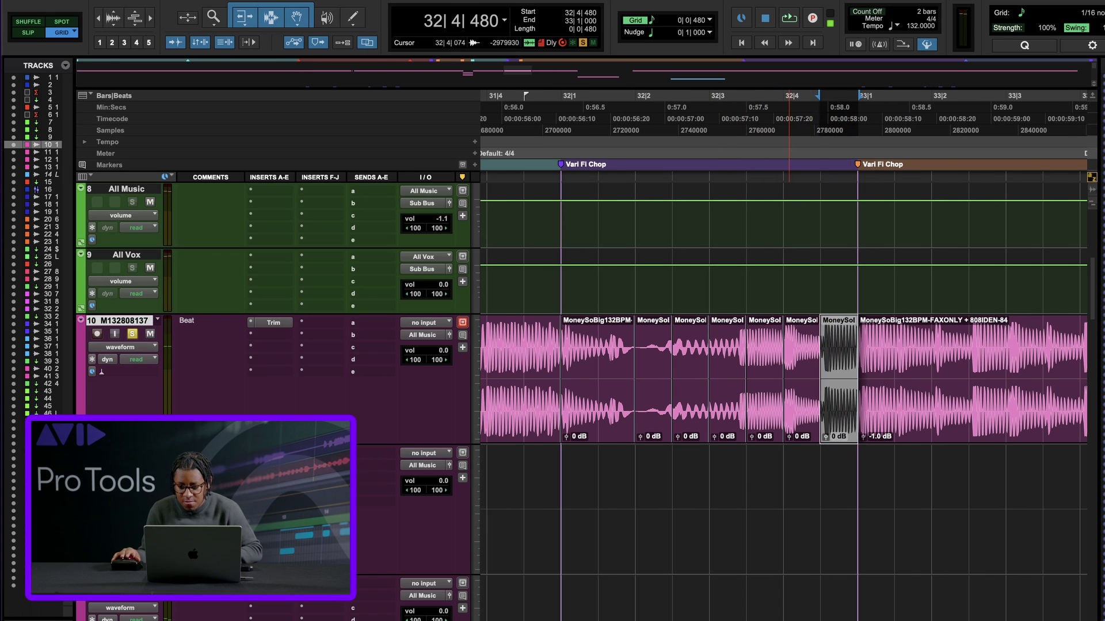
# - Mute every second slice of the sped-up section: those starting at 32|4|480, 32|3|480 and 32|2|480
pyautogui.click(774, 374)
pyautogui.press('super+m')
pyautogui.click(694, 397)
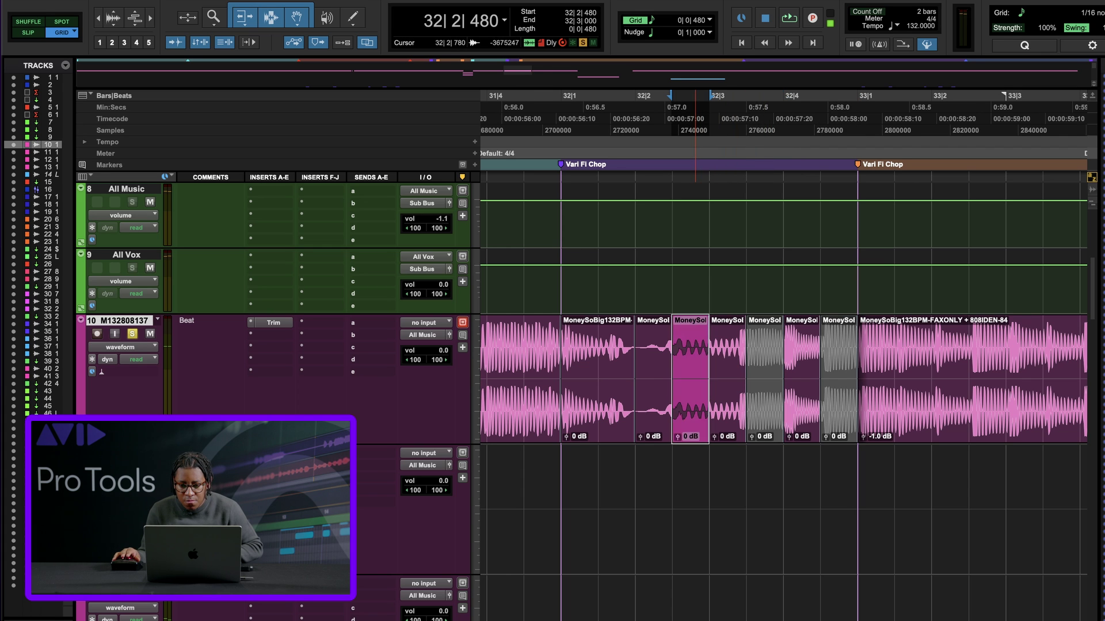
pyautogui.press('super+m')
pyautogui.press('r')
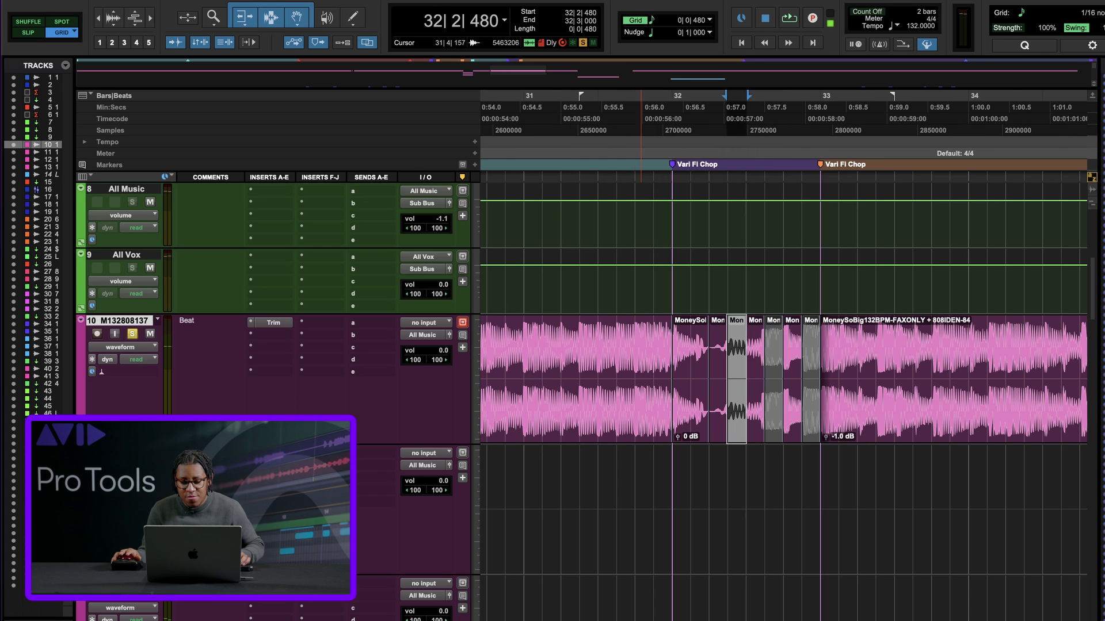
# - Audition the chopped Vari-Fi section on the Beat track from 31|4|000
pyautogui.click(640, 357)
pyautogui.press('space')
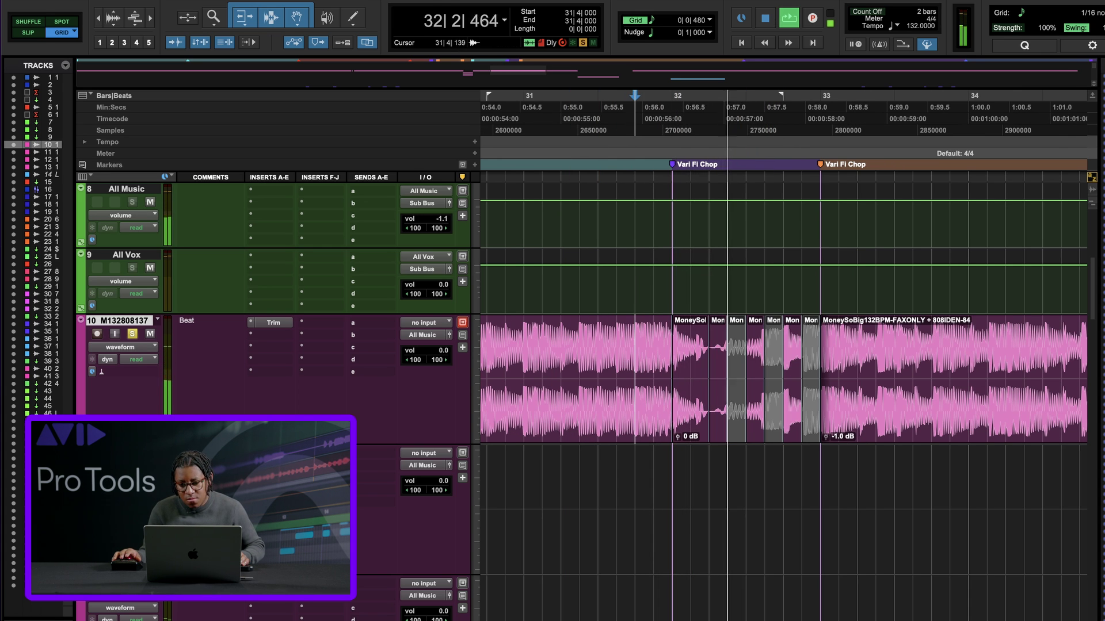
pyautogui.press('space')
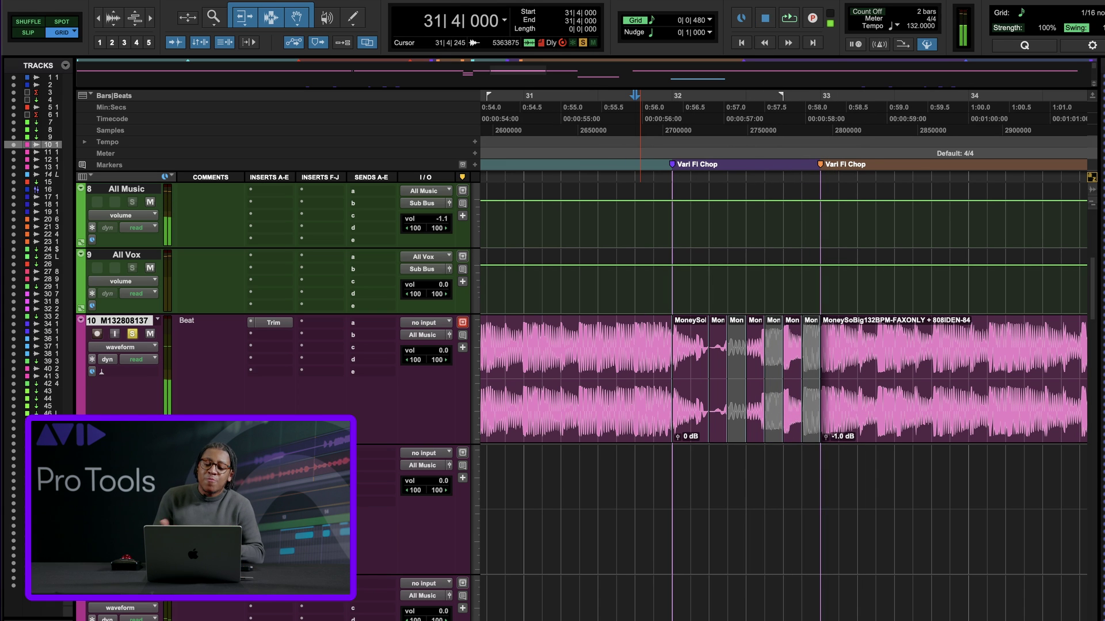